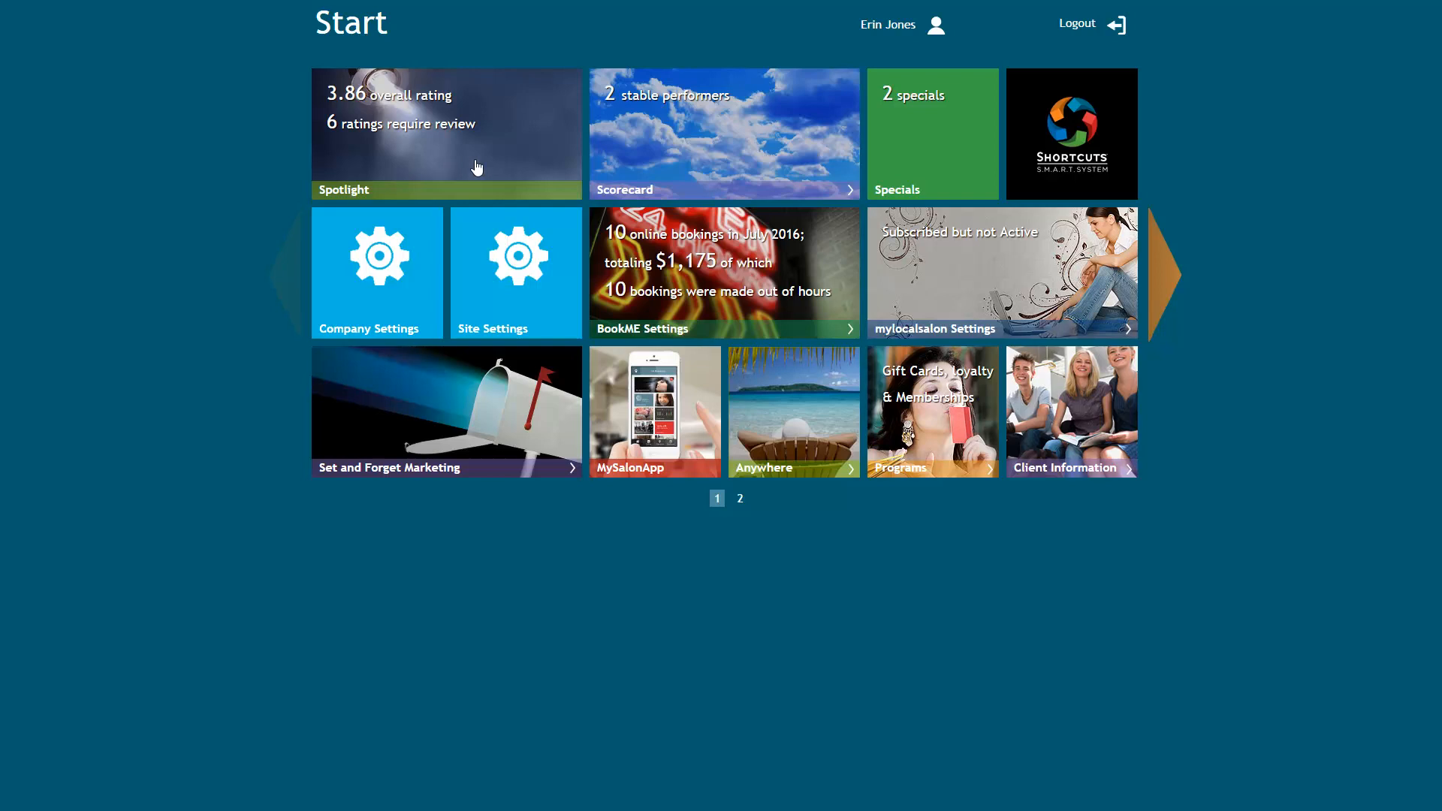
- Open the forms selection of the Client Information area and start creating a new form
{"action": "left_click", "coordinate": [1070, 407]}
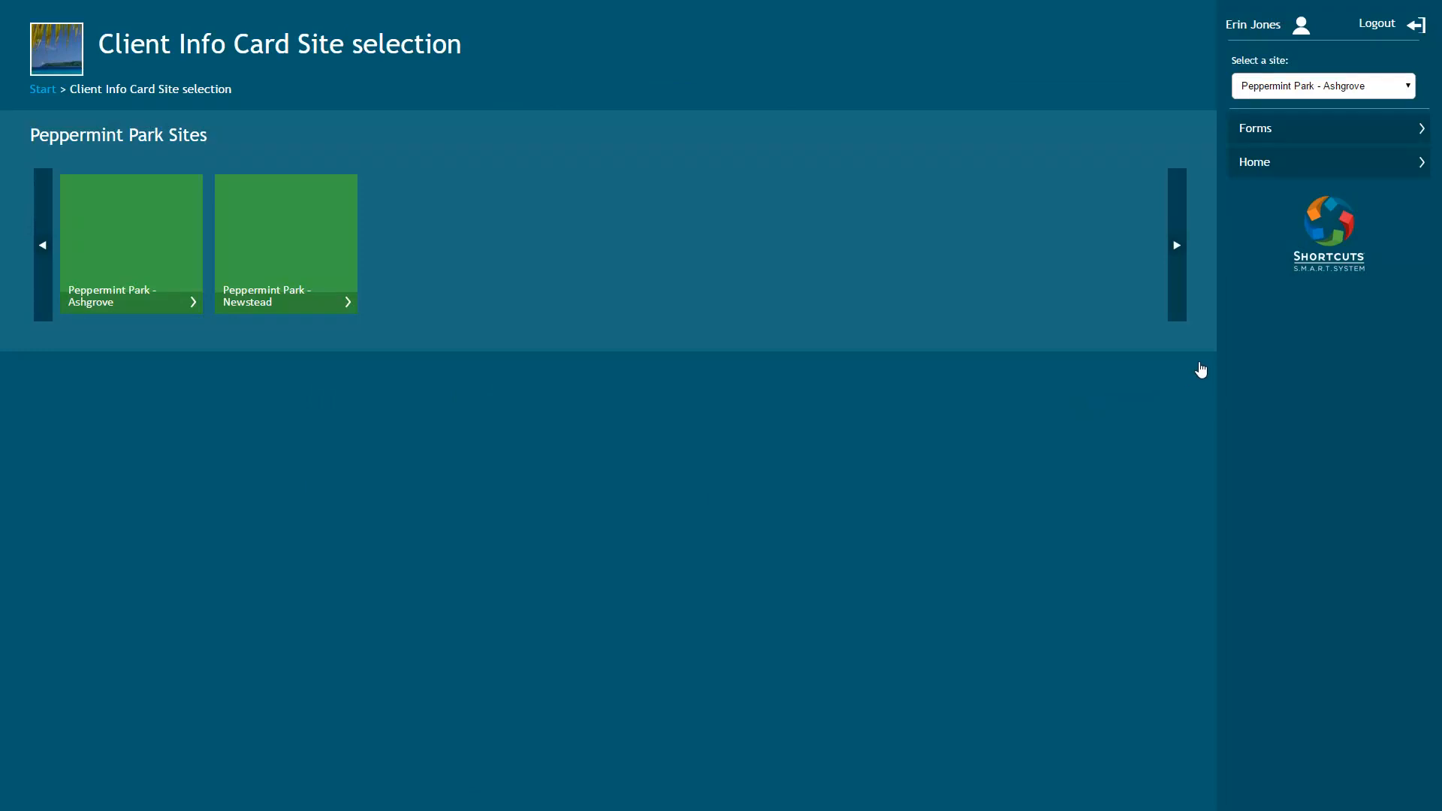
{"action": "left_click", "coordinate": [1288, 135]}
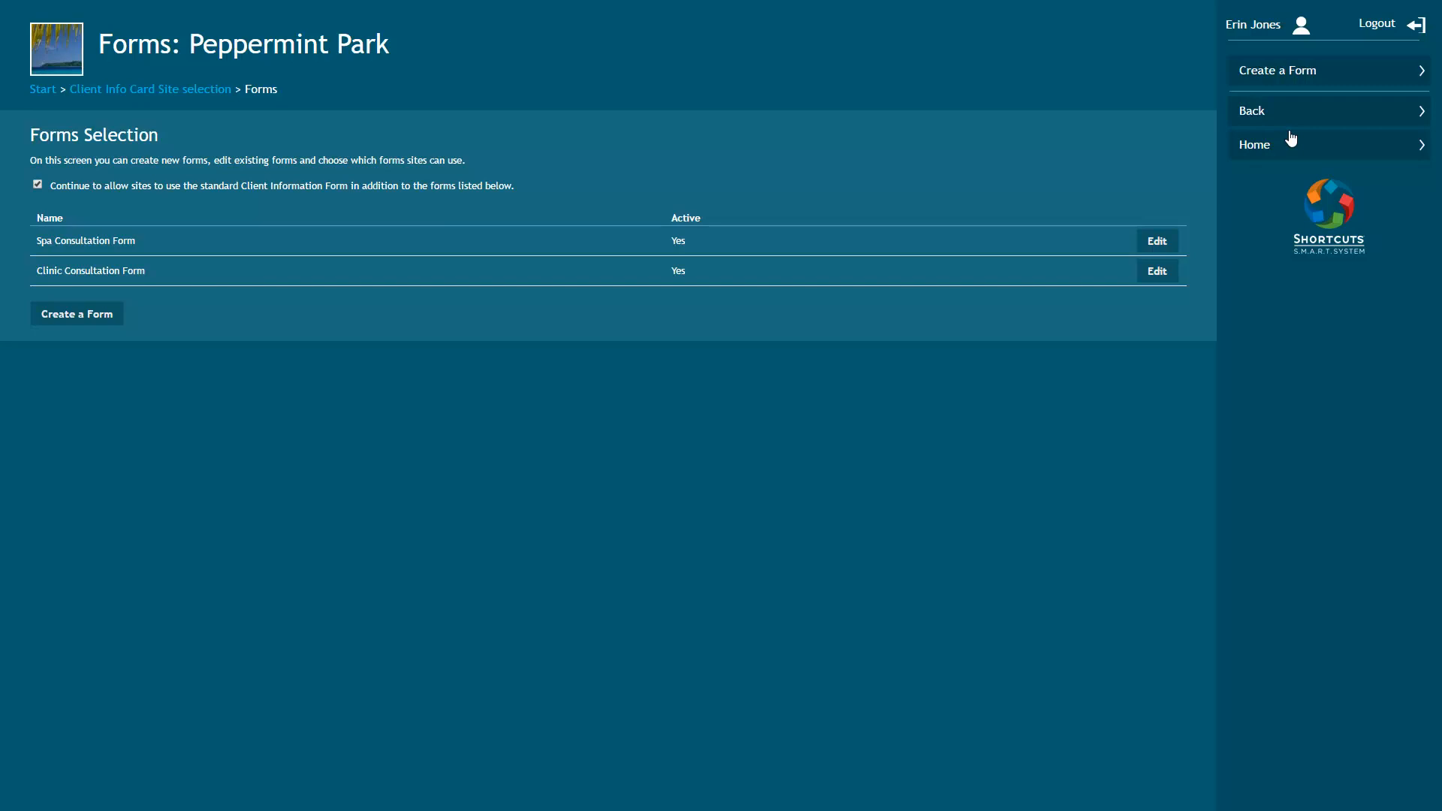
{"action": "left_click", "coordinate": [79, 321]}
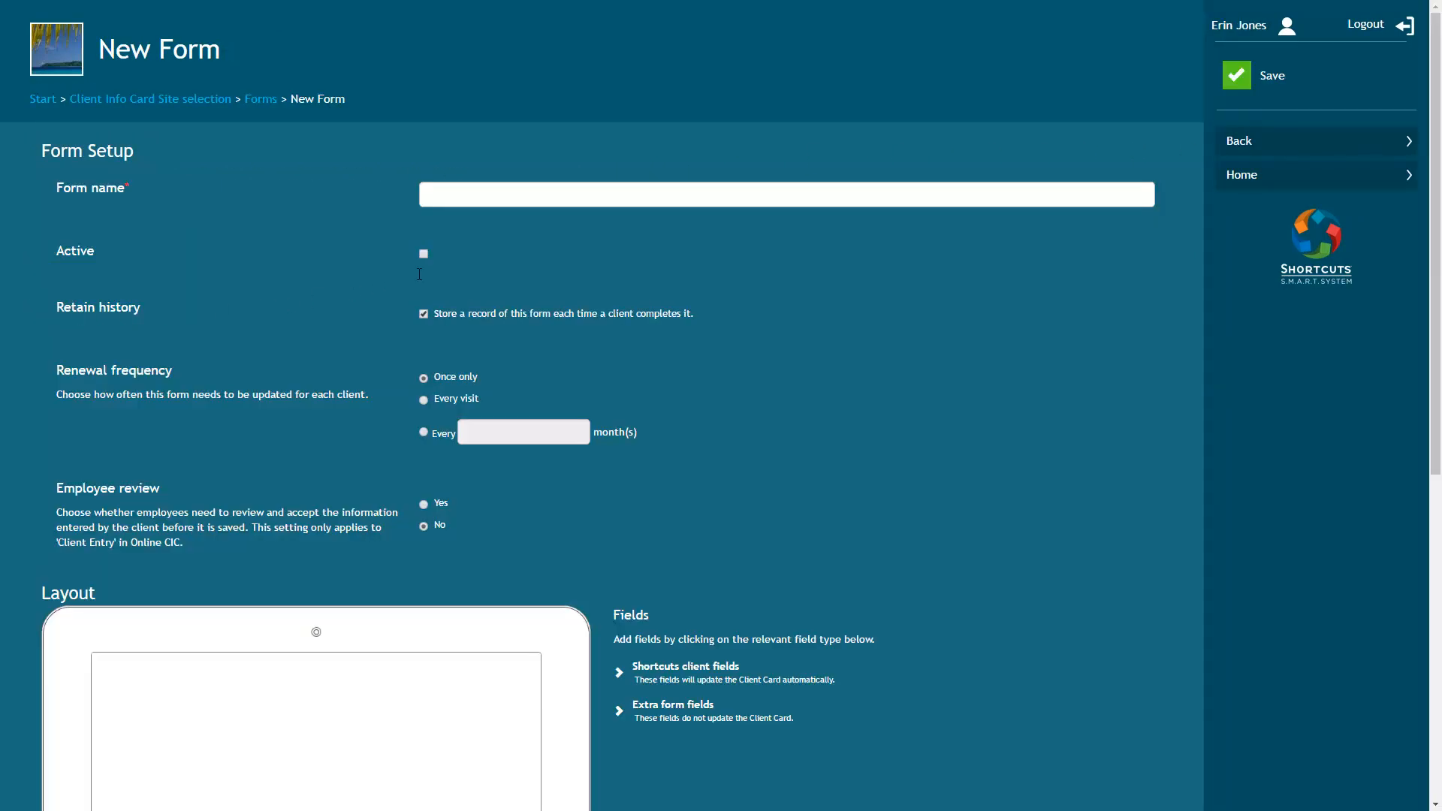
- Name the form Massage Consultation Form, make it active, and set renewal to every visit with employee review enabled
{"action": "left_click", "coordinate": [491, 194]}
{"action": "type", "text": "Massage Co"}
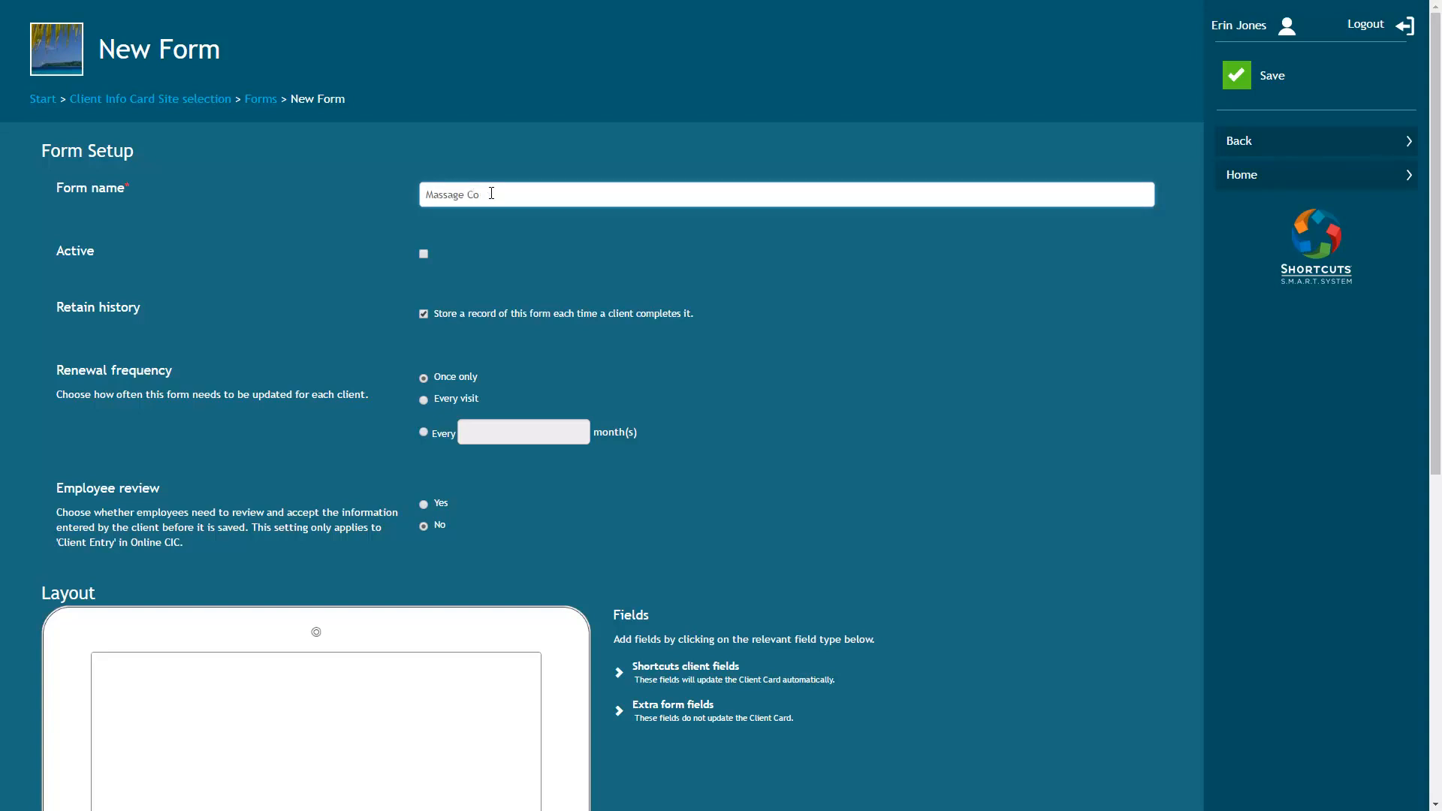
{"action": "type", "text": "nsultation Form"}
{"action": "left_click", "coordinate": [424, 254]}
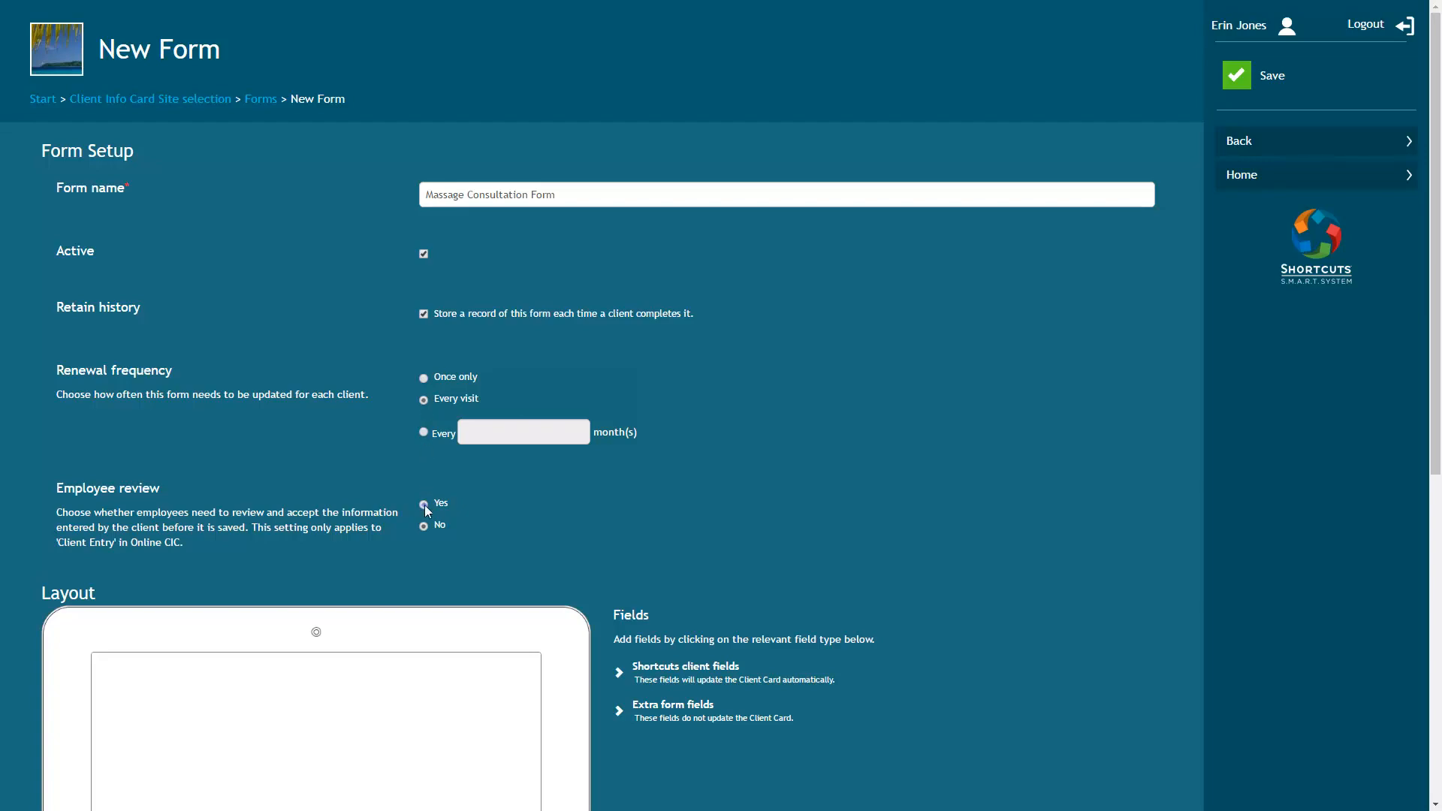
- Add an Image/Logo field to the form layout using peppermint.png and align it to the centre
{"action": "scroll", "coordinate": [429, 507], "scroll_direction": "down", "scroll_amount": 7}
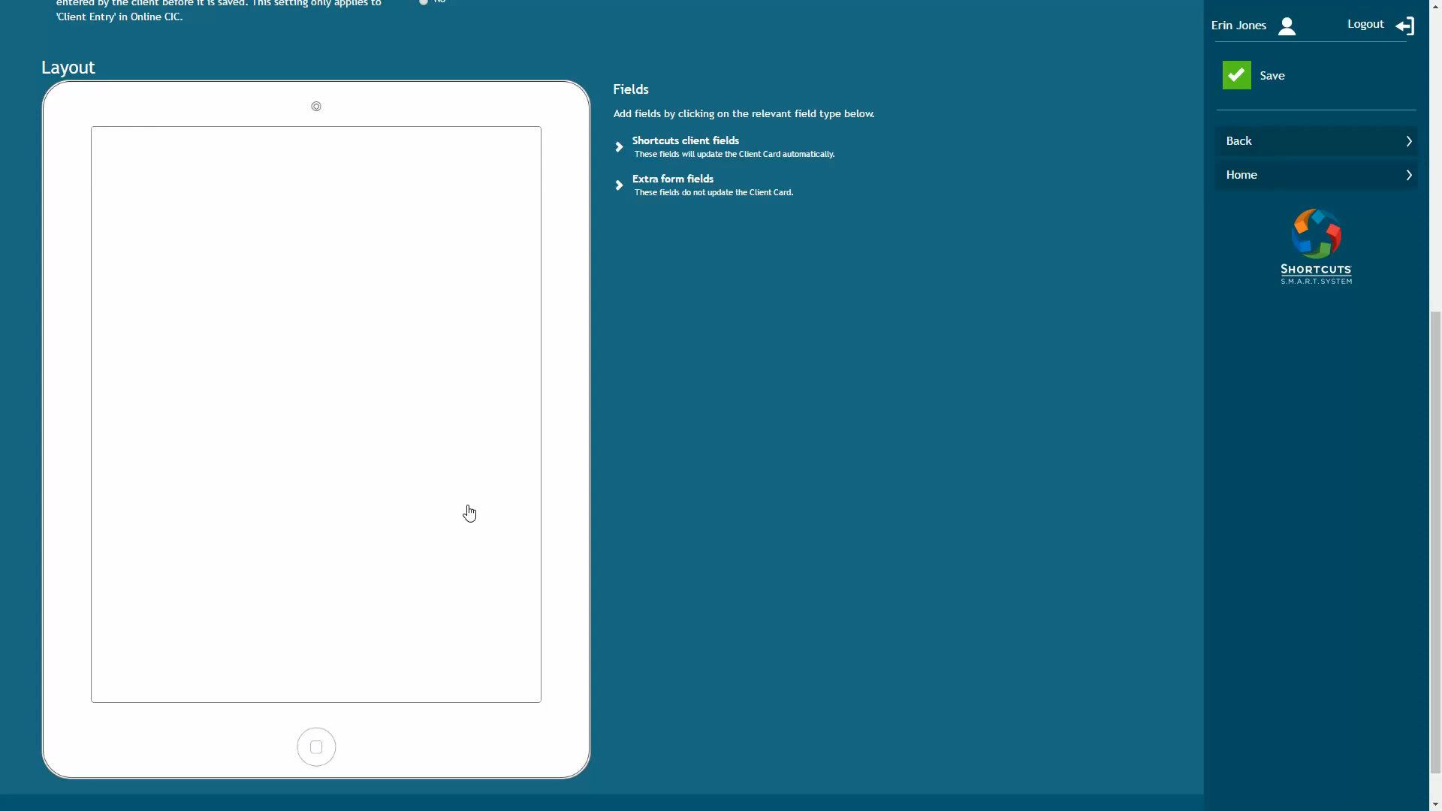
{"action": "left_click", "coordinate": [672, 149]}
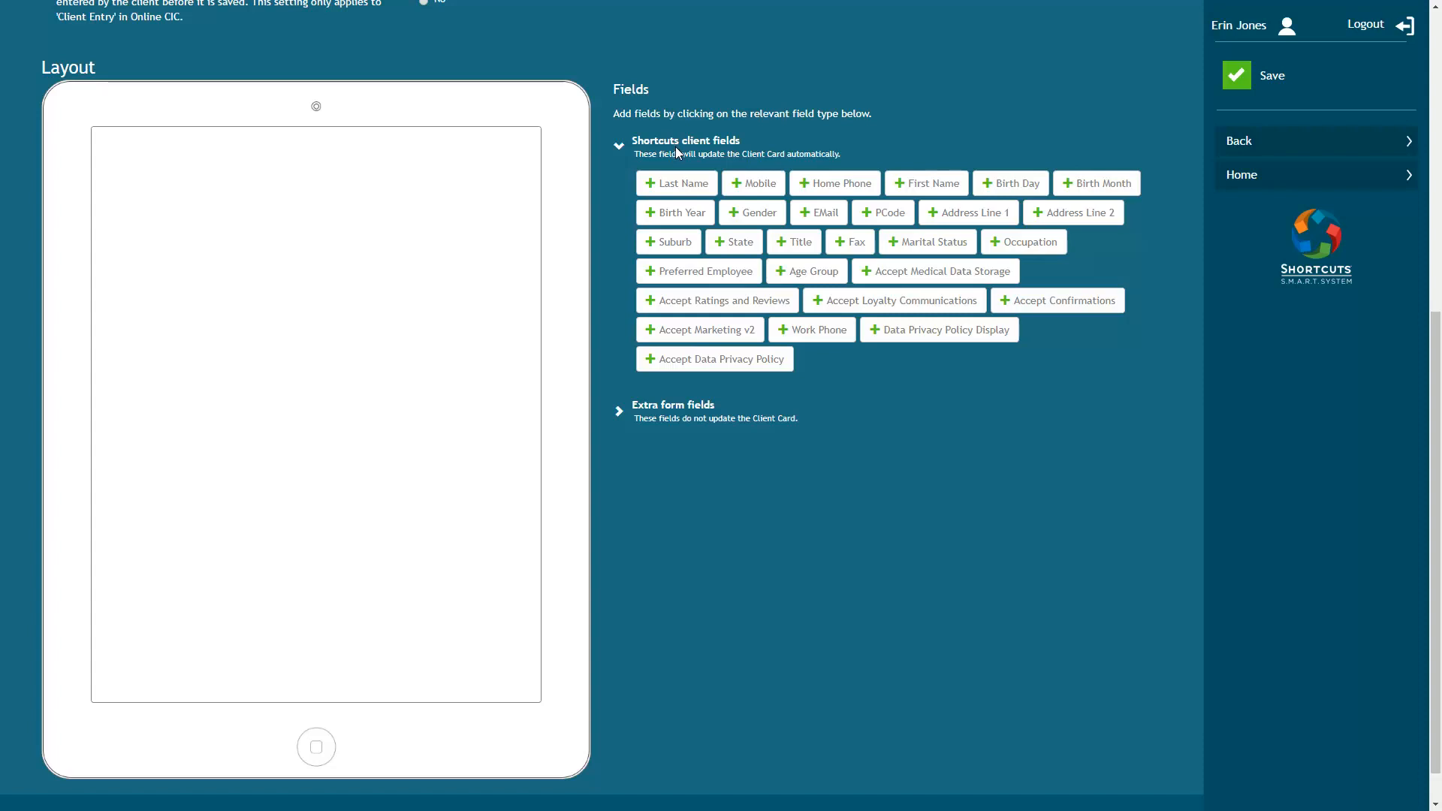
{"action": "left_click", "coordinate": [620, 411]}
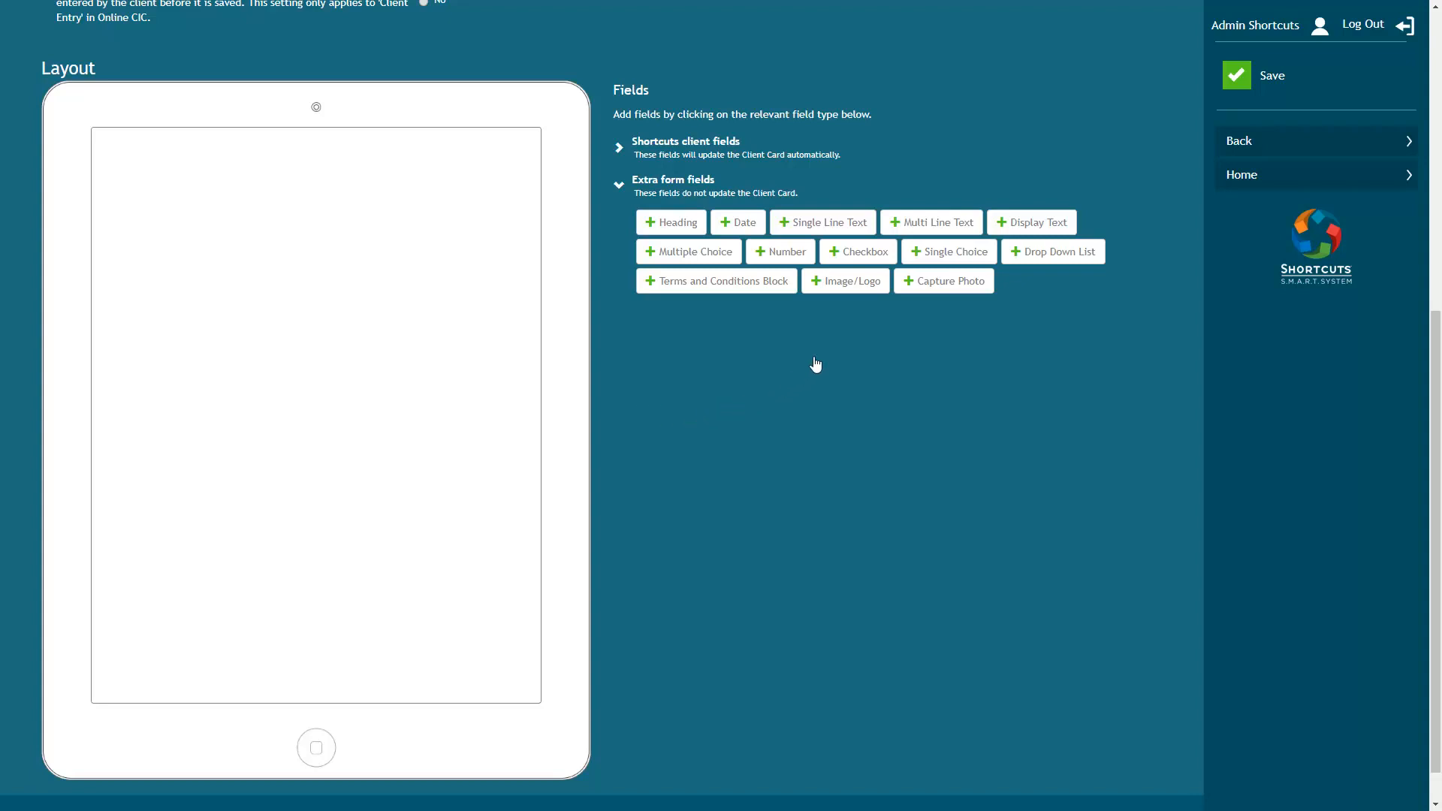
{"action": "left_click", "coordinate": [842, 281]}
{"action": "left_click", "coordinate": [670, 418]}
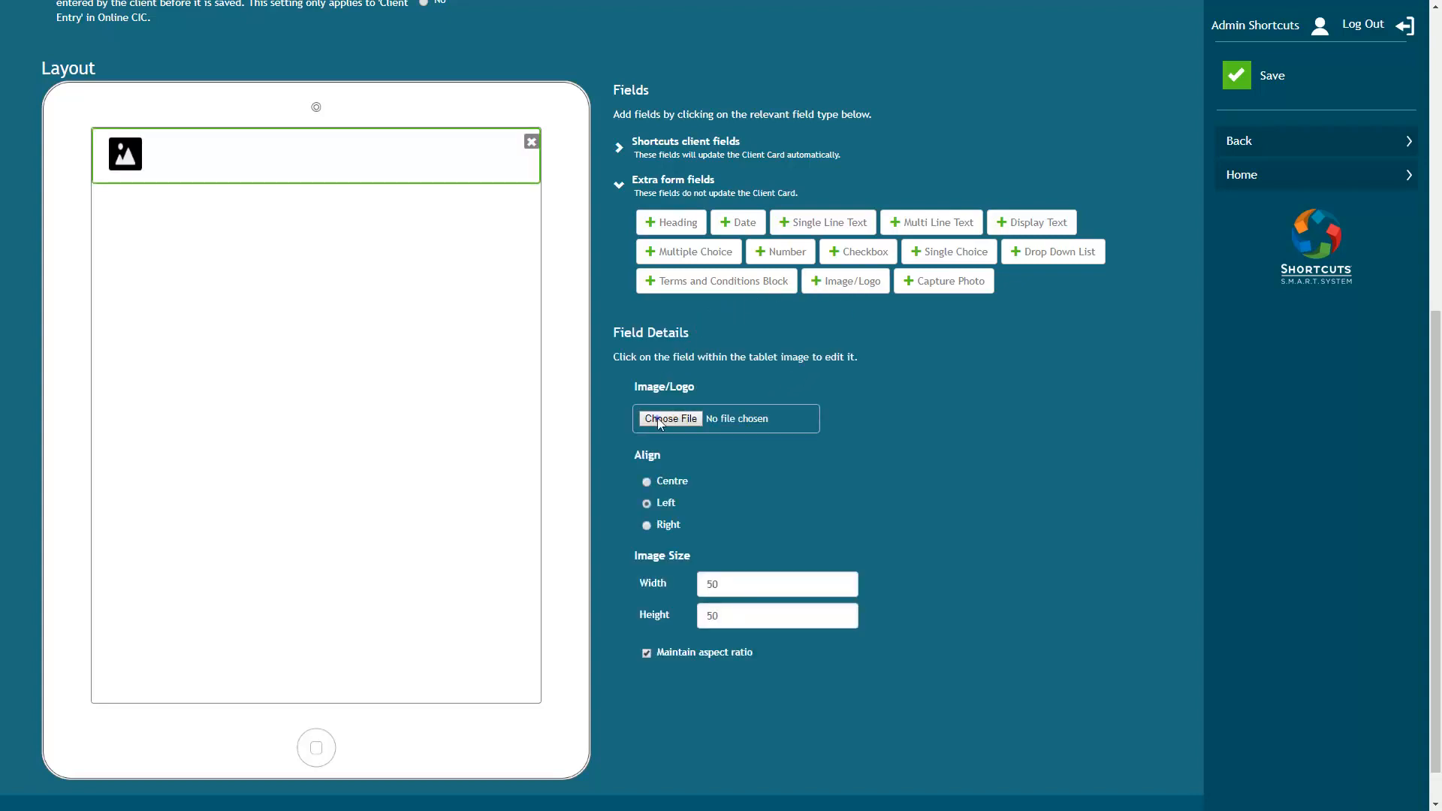
{"action": "left_click", "coordinate": [256, 126]}
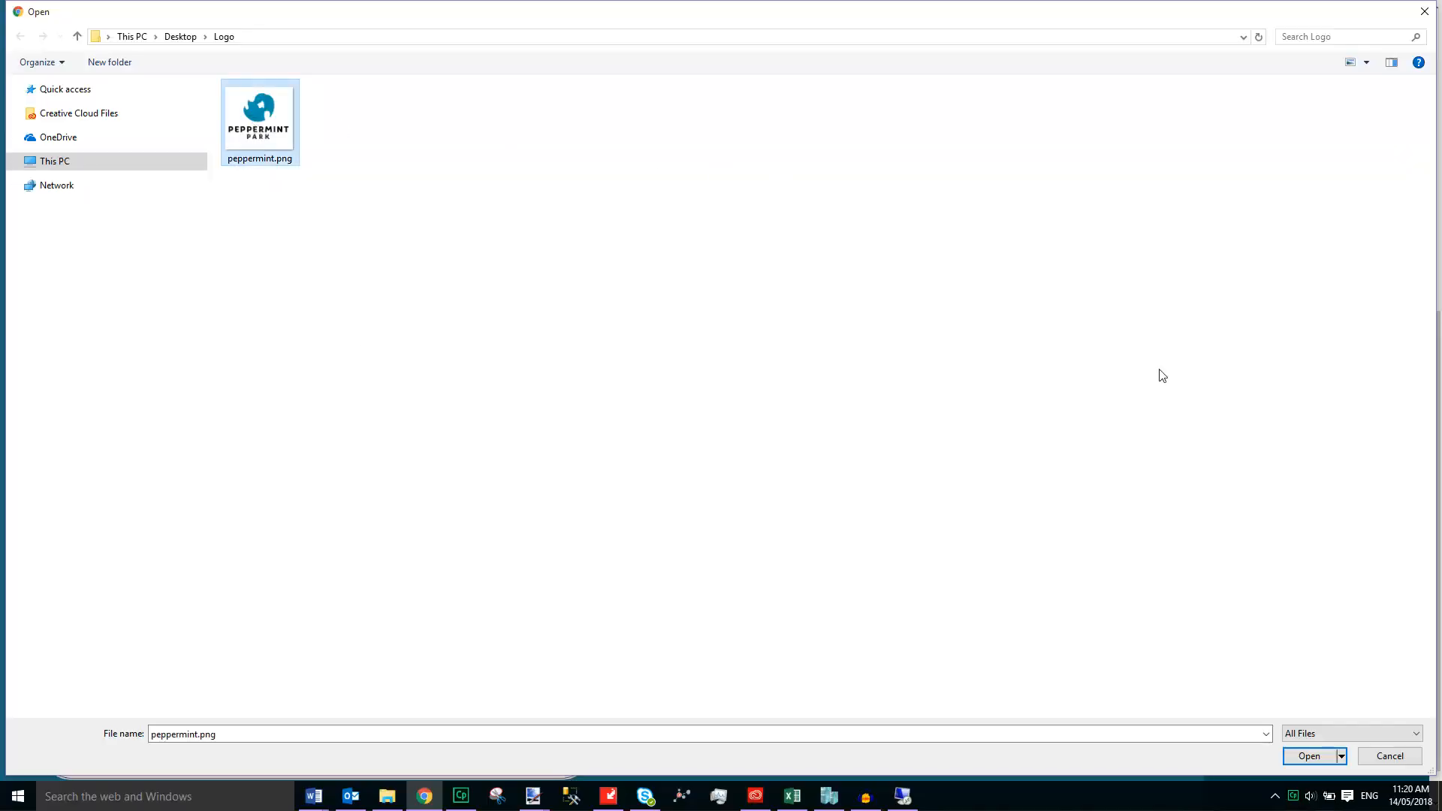
{"action": "left_click", "coordinate": [1308, 755]}
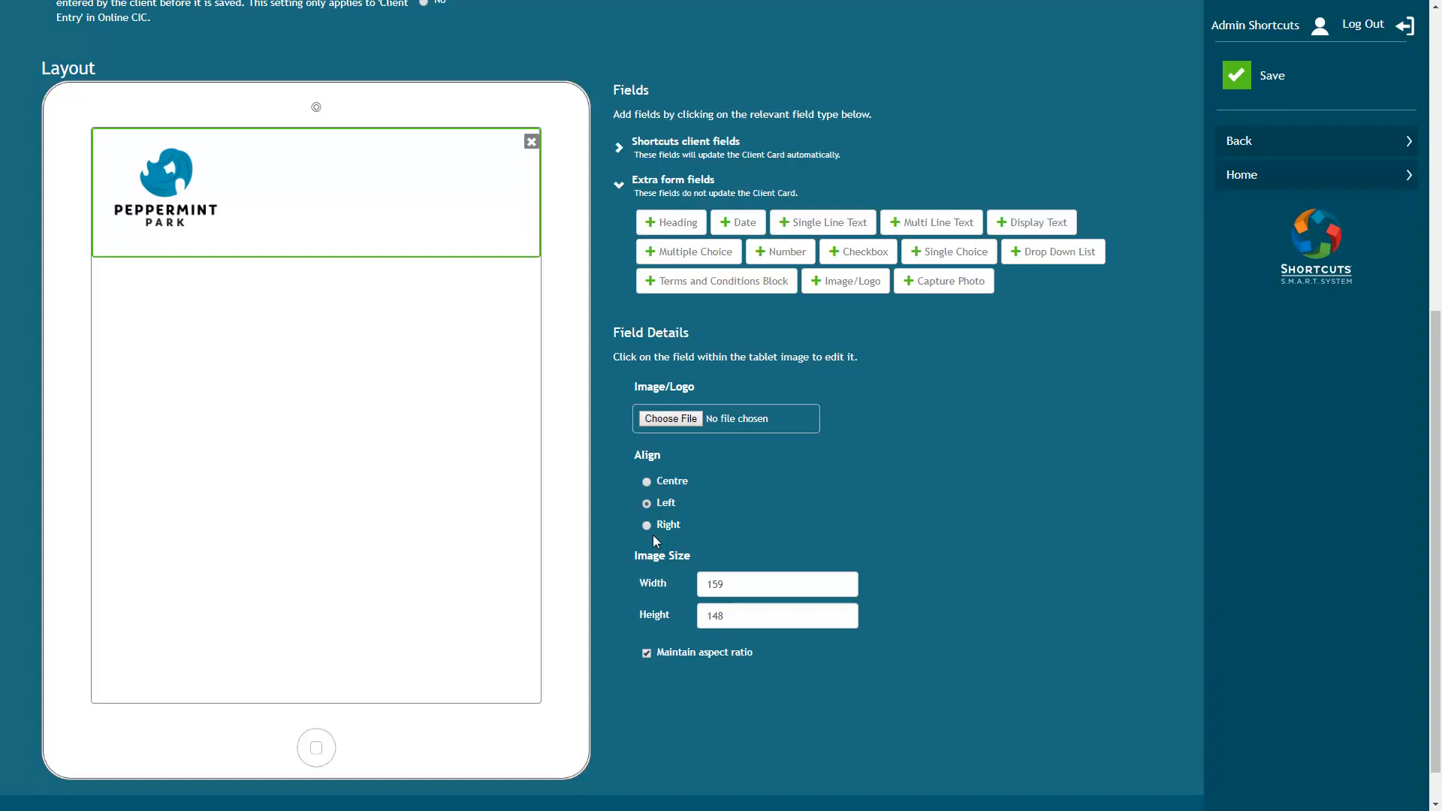
{"action": "left_click", "coordinate": [646, 481]}
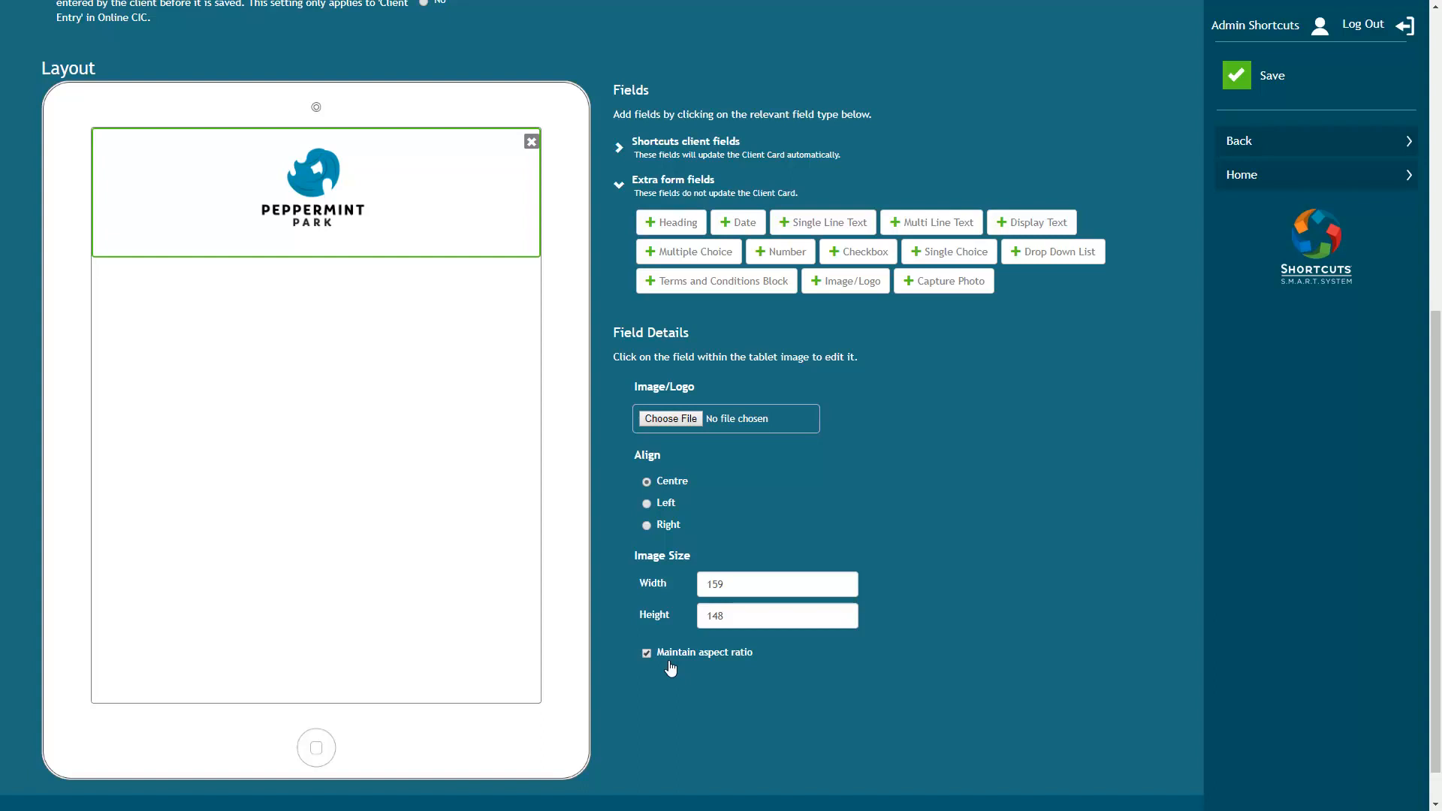
- Add a heading field below the logo with the text "Massage Consultation Form"
{"action": "left_click", "coordinate": [664, 222]}
{"action": "left_click", "coordinate": [654, 410]}
{"action": "type", "text": "Massage Con"}
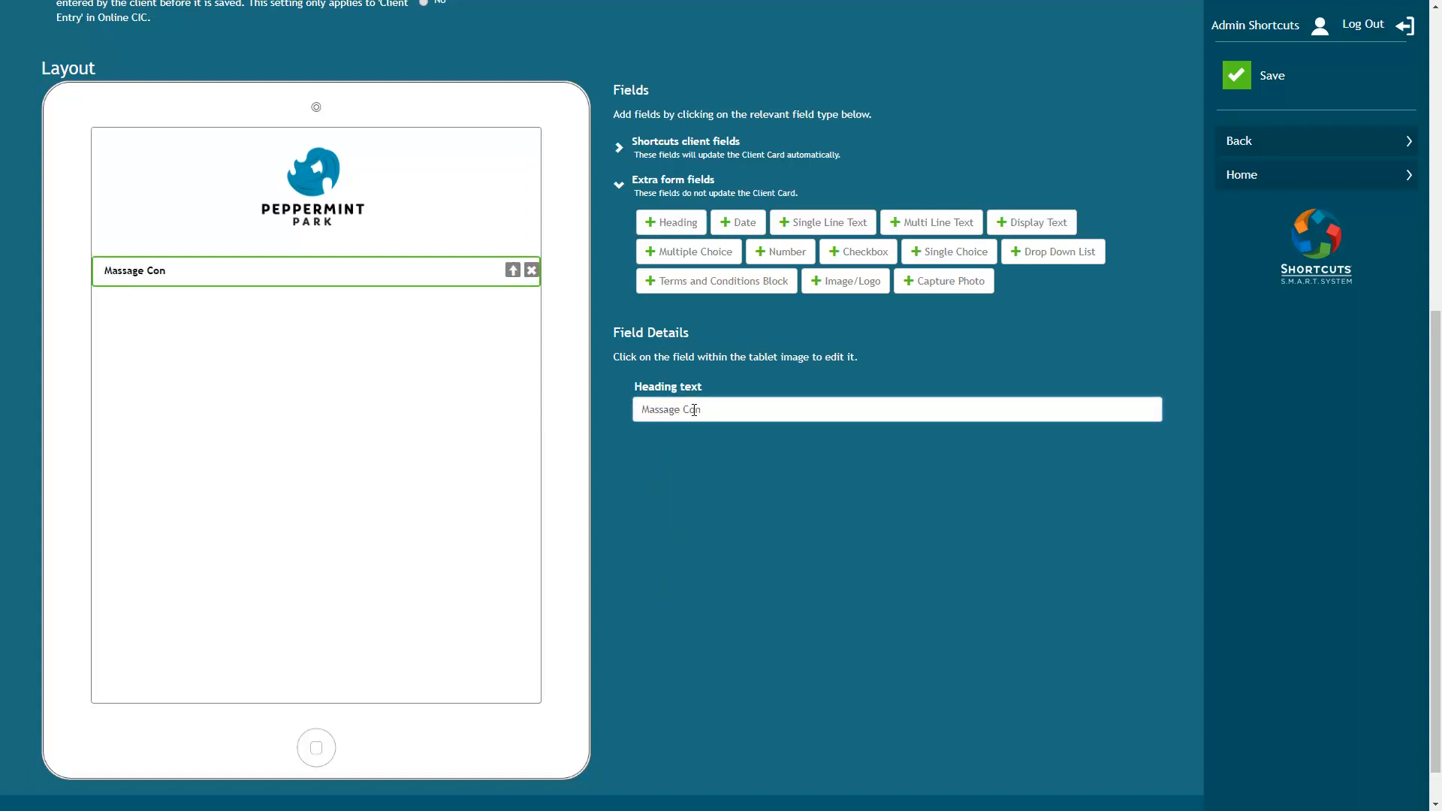
{"action": "type", "text": "sultation Form"}
- Add the Last Name, First Name and Mobile client fields, and move First Name above Last Name
{"action": "left_click", "coordinate": [637, 149]}
{"action": "left_click", "coordinate": [673, 181]}
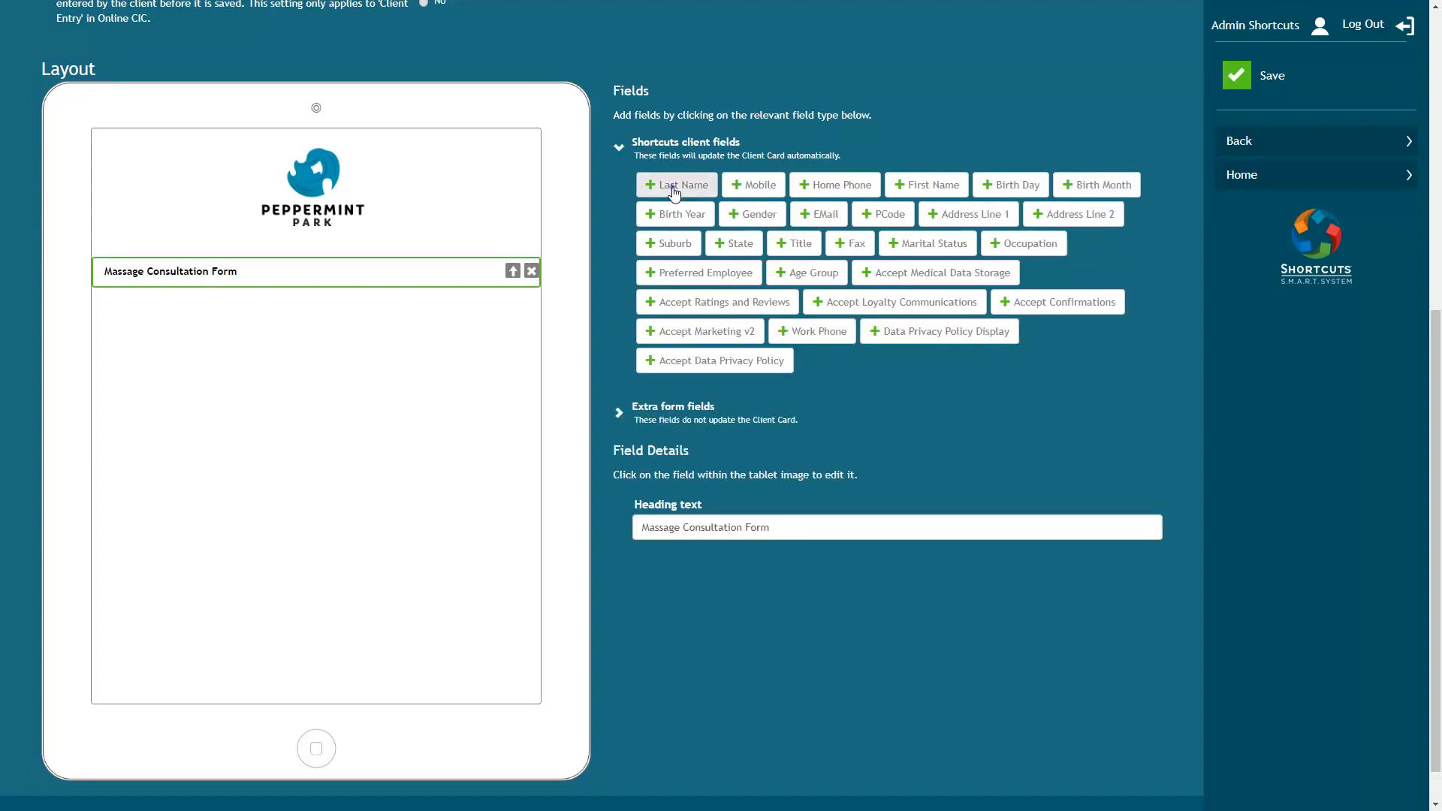
{"action": "left_click", "coordinate": [932, 190]}
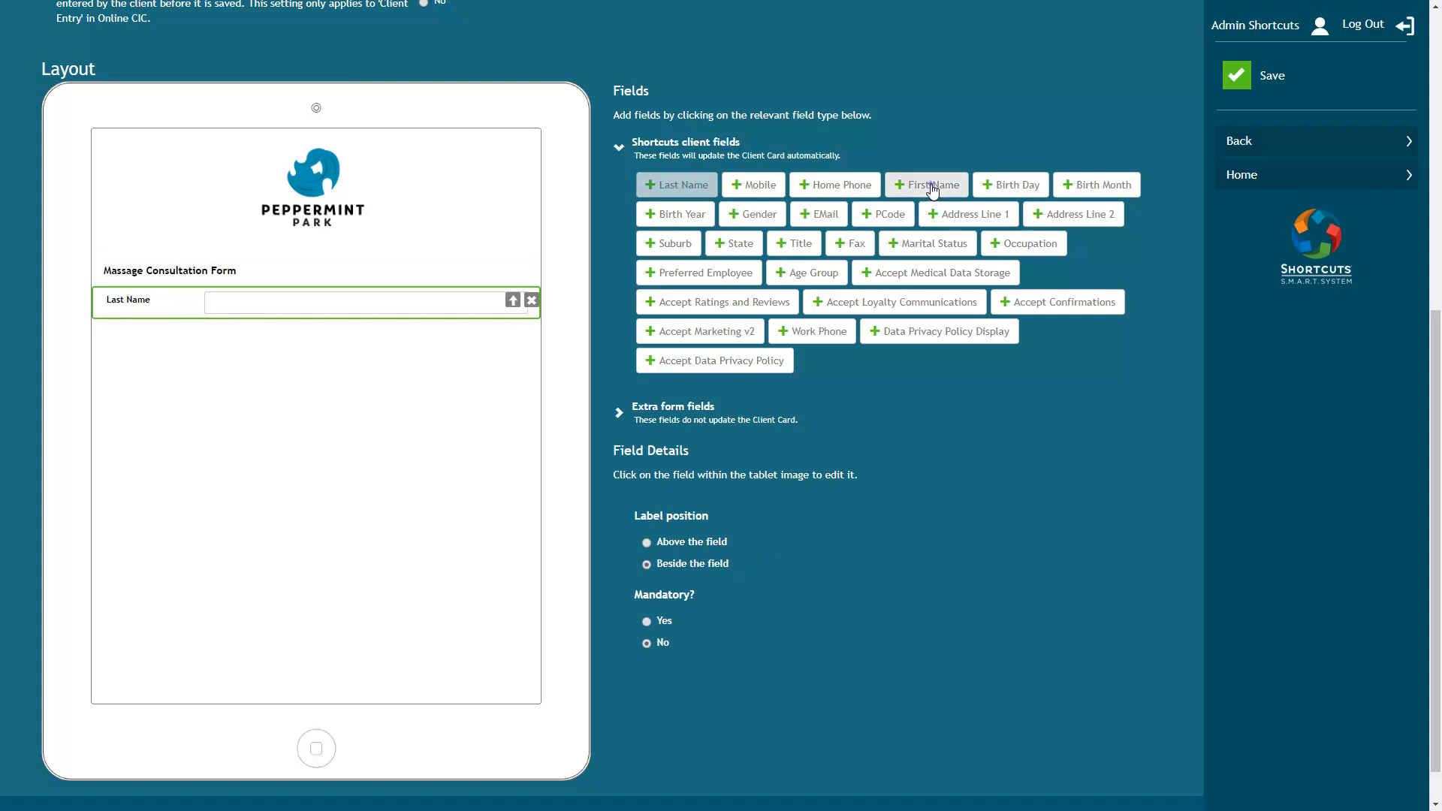
{"action": "left_click", "coordinate": [754, 188]}
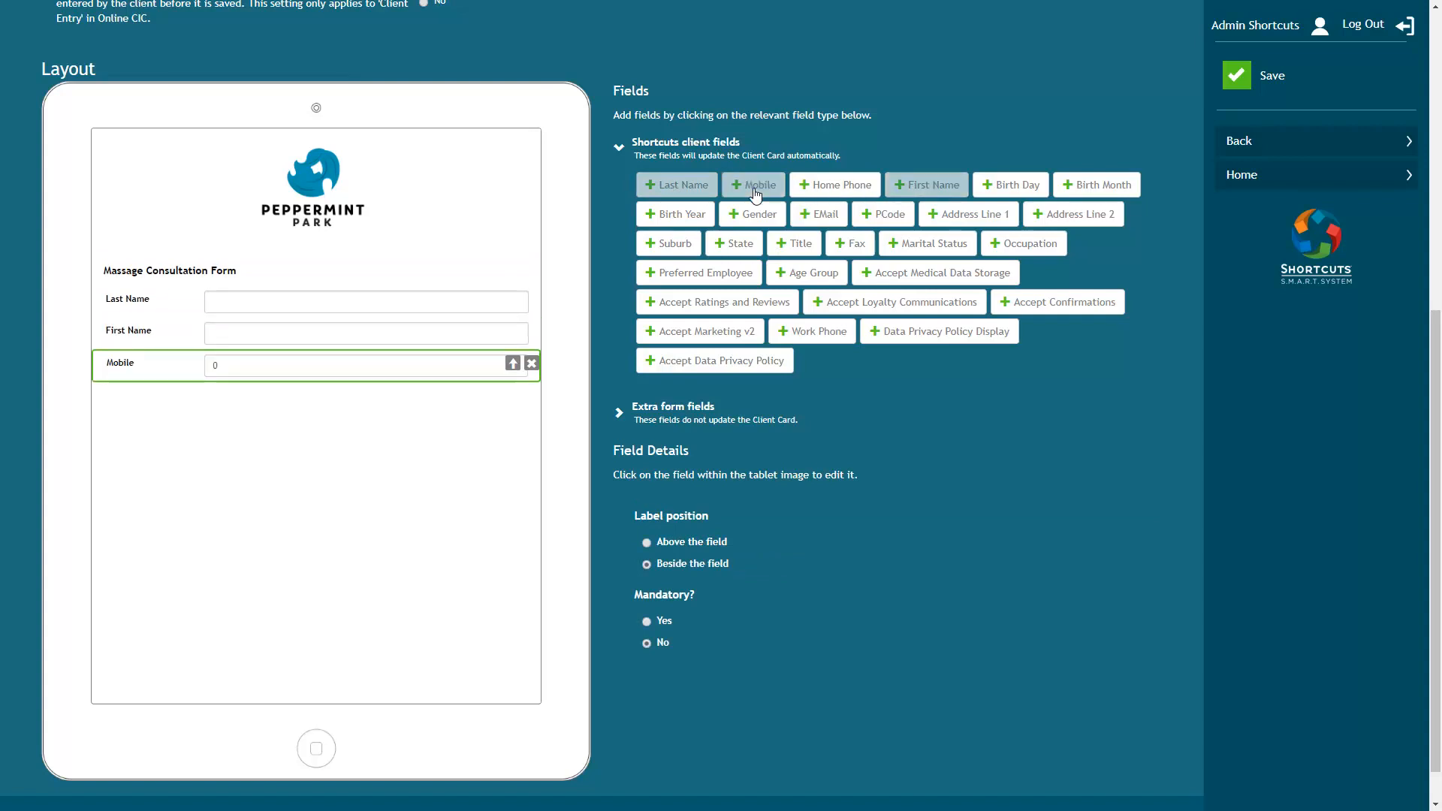
{"action": "left_click", "coordinate": [450, 337]}
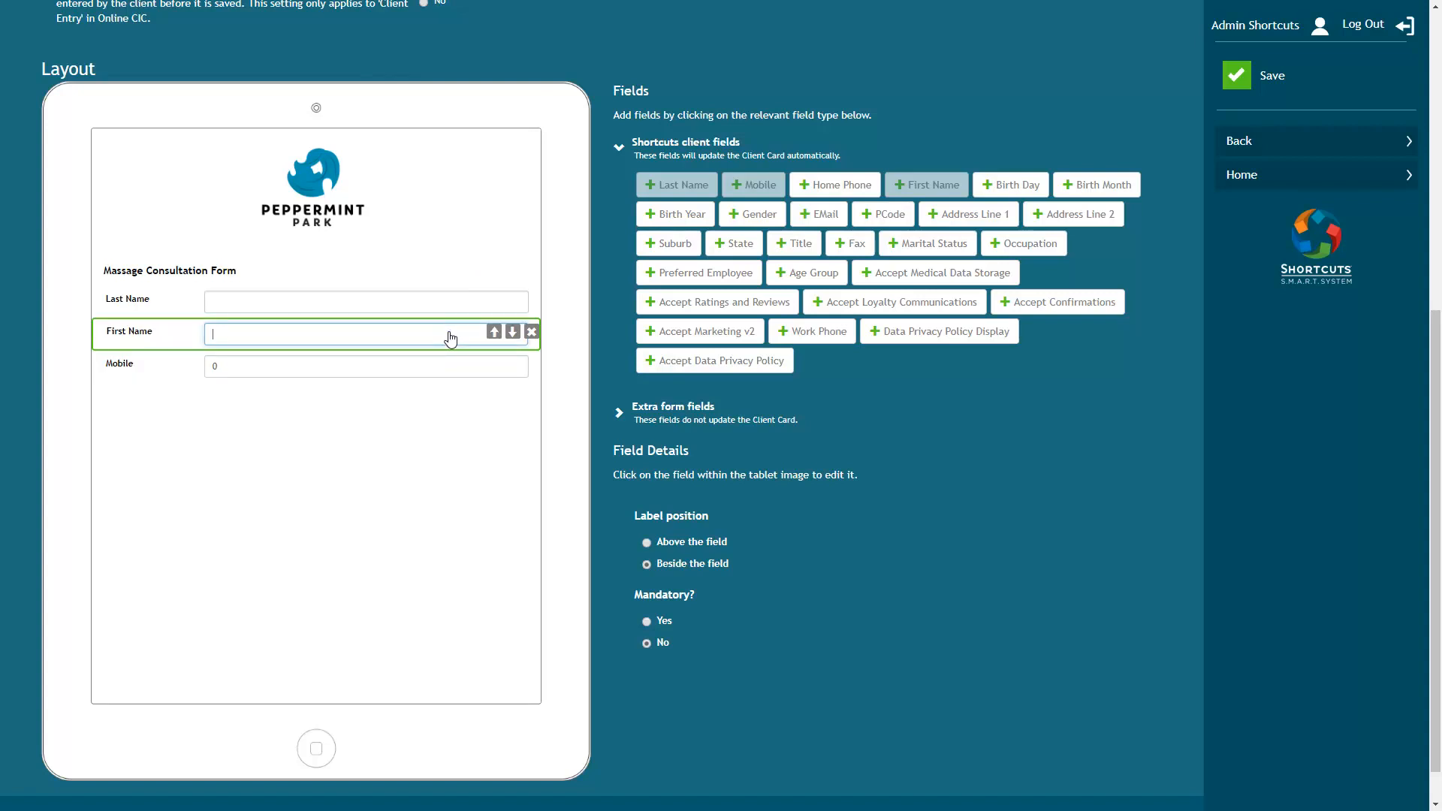
{"action": "left_click", "coordinate": [494, 332]}
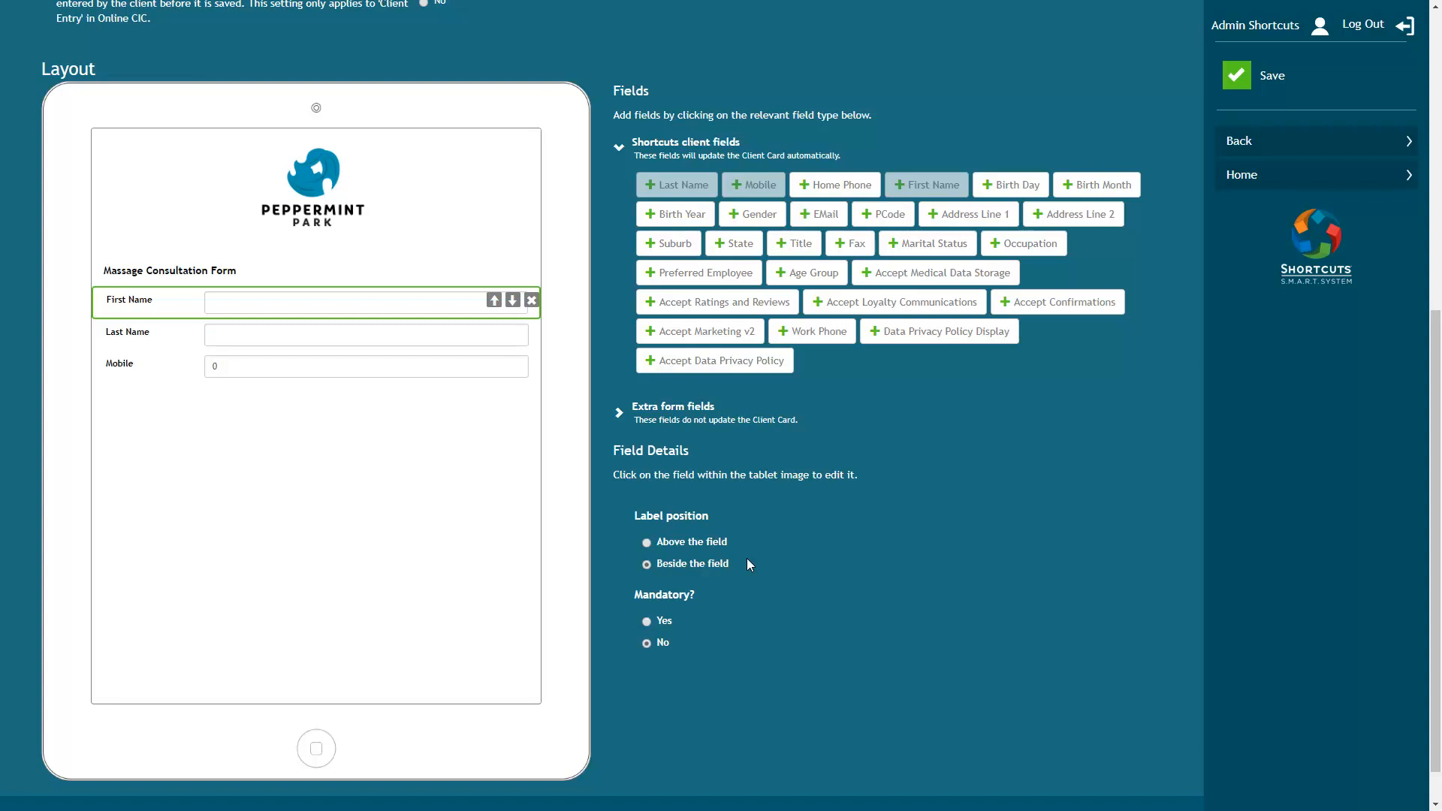
- Make the First Name, Last Name and Mobile fields mandatory
{"action": "left_click", "coordinate": [646, 621]}
{"action": "left_click", "coordinate": [169, 336]}
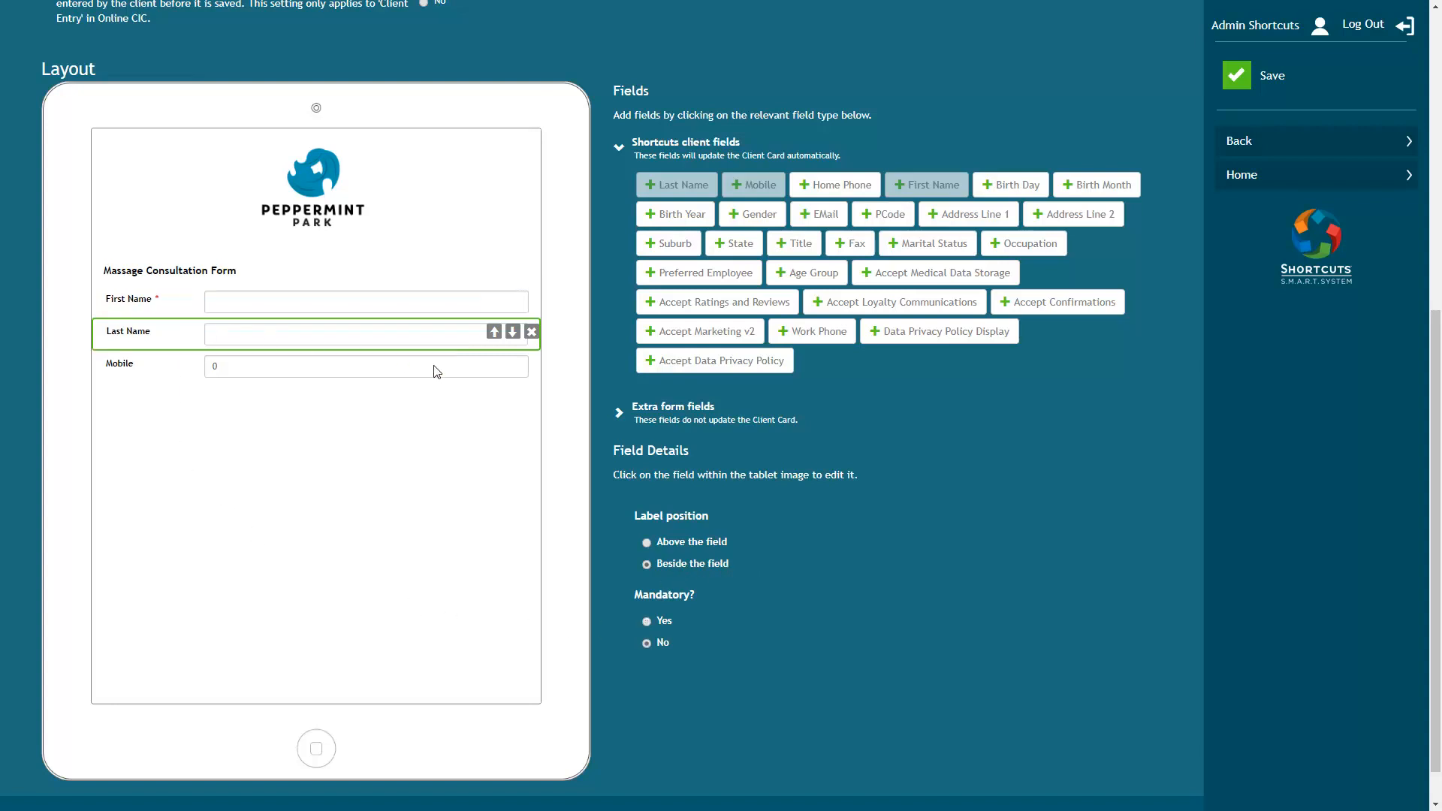
{"action": "left_click", "coordinate": [647, 622]}
{"action": "left_click", "coordinate": [164, 372]}
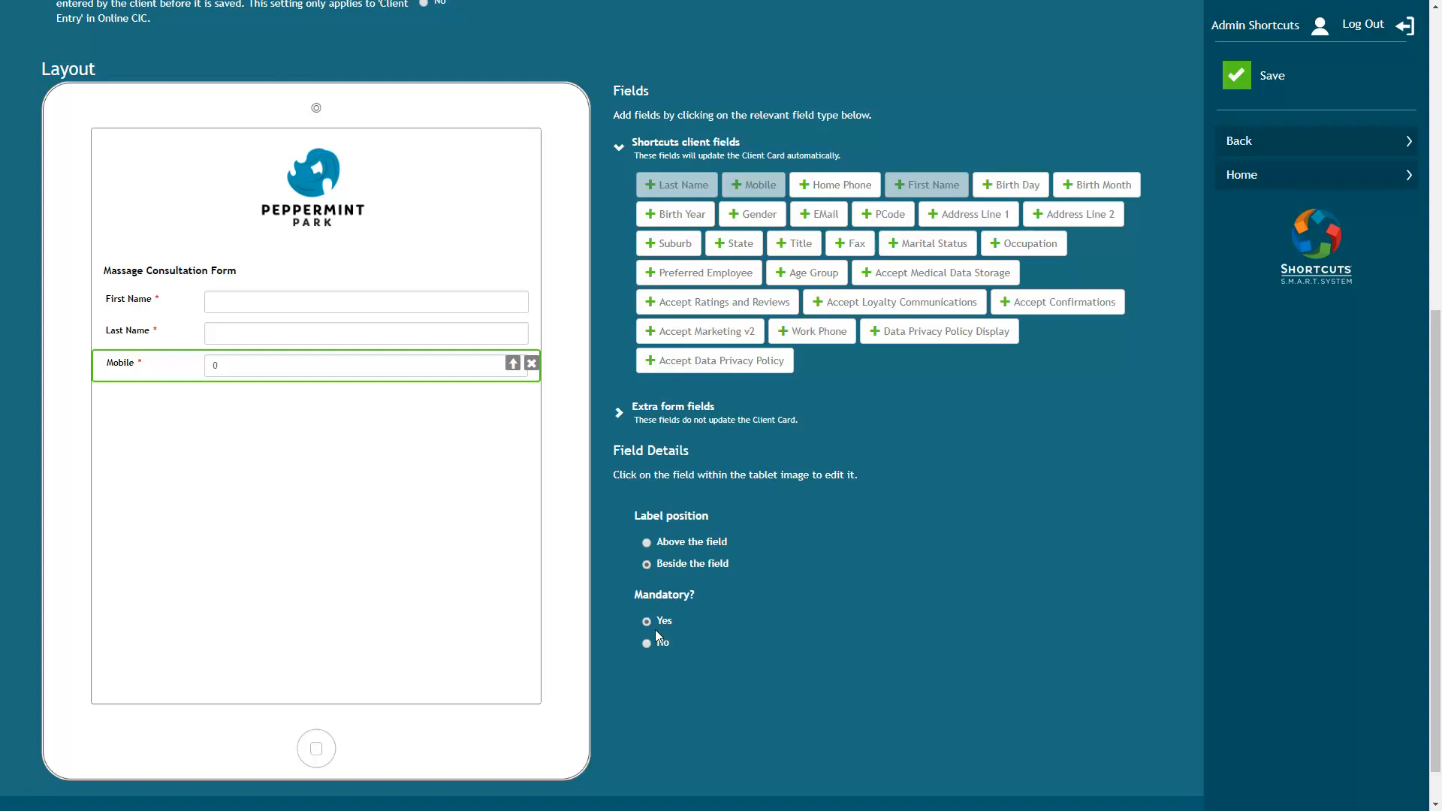
- Add the Accept Medical Data Storage, Ratings and Reviews, Loyalty Communications, Confirmations and Marketing v2 client fields to the form
{"action": "left_click", "coordinate": [895, 275]}
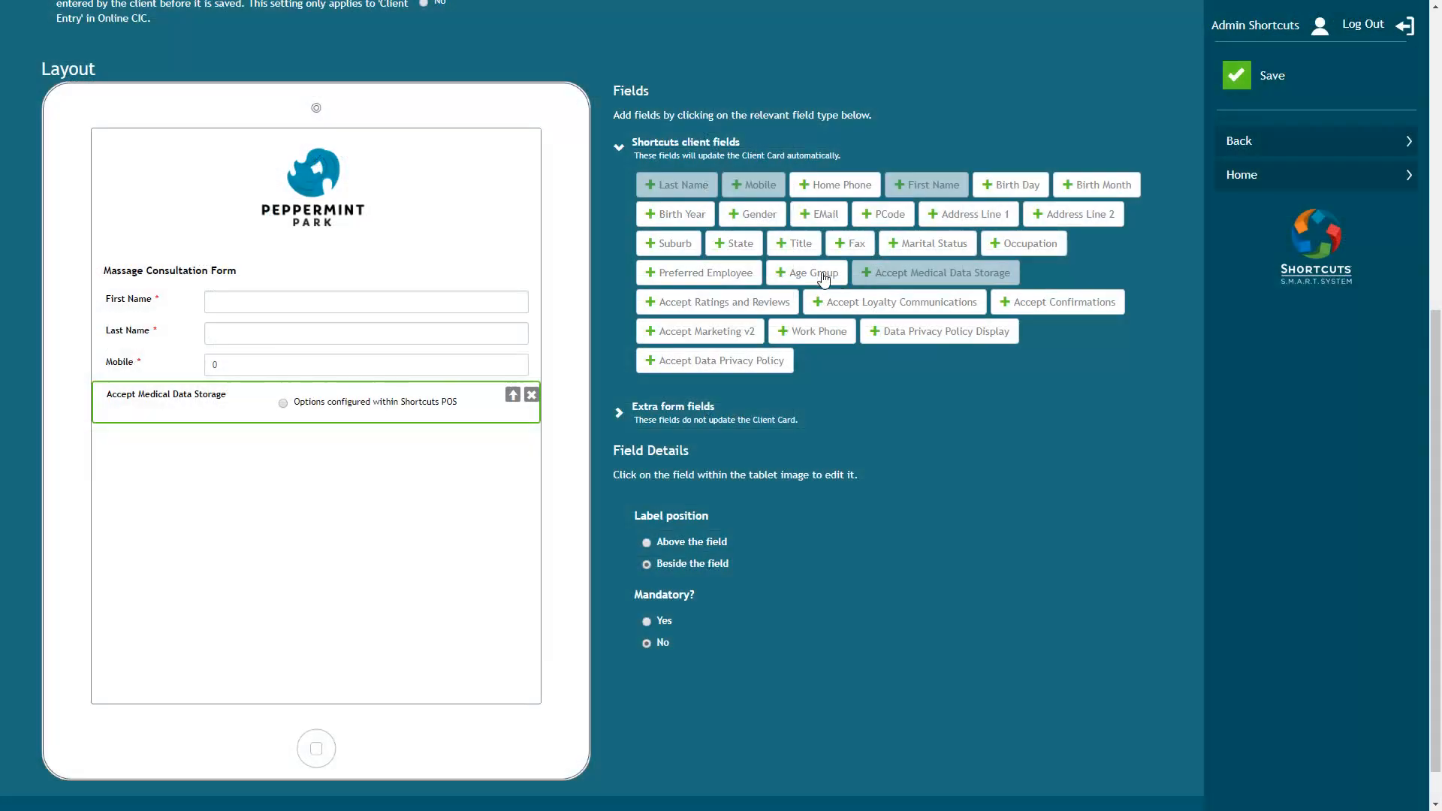
{"action": "left_click", "coordinate": [713, 304]}
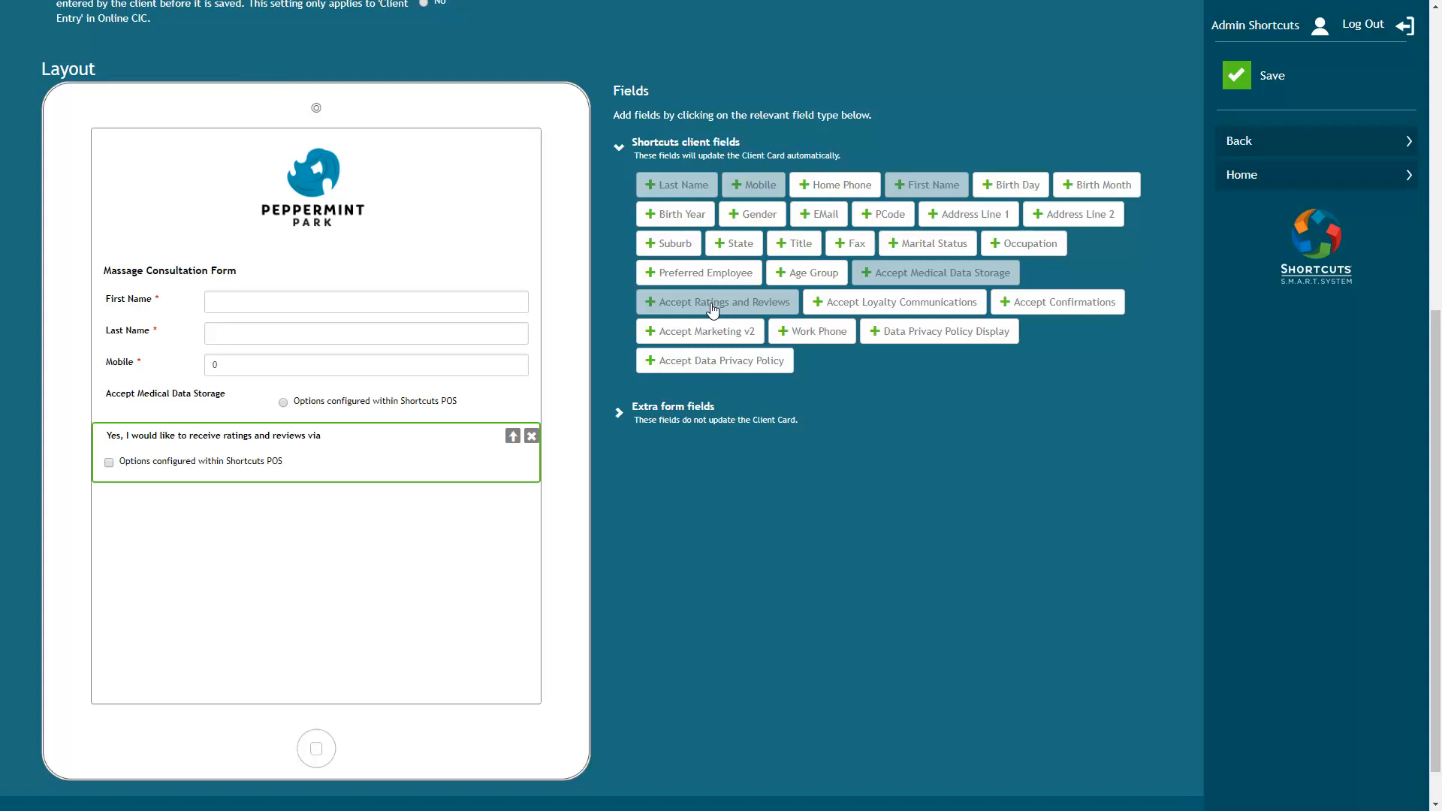
{"action": "left_click", "coordinate": [874, 308]}
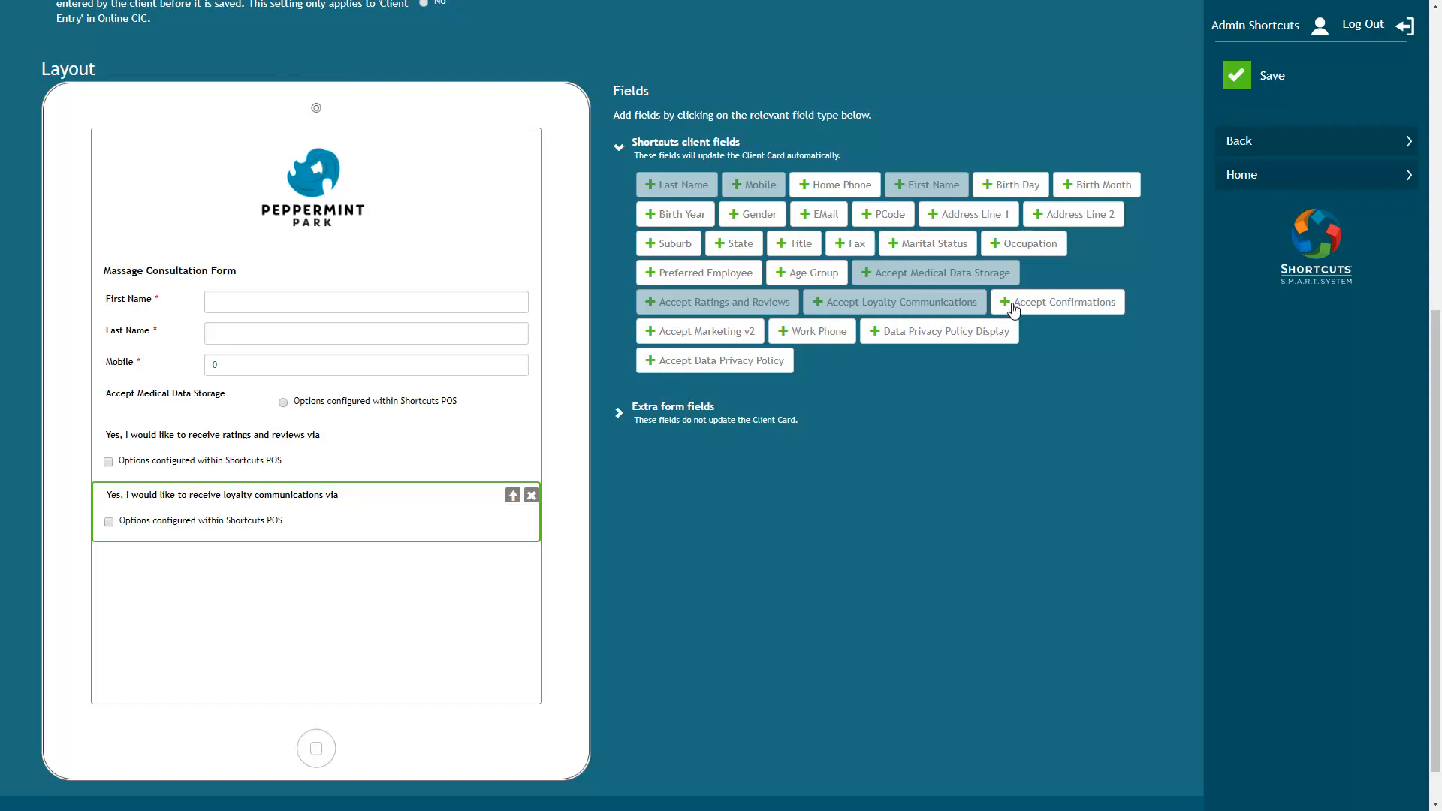
{"action": "left_click", "coordinate": [1038, 305]}
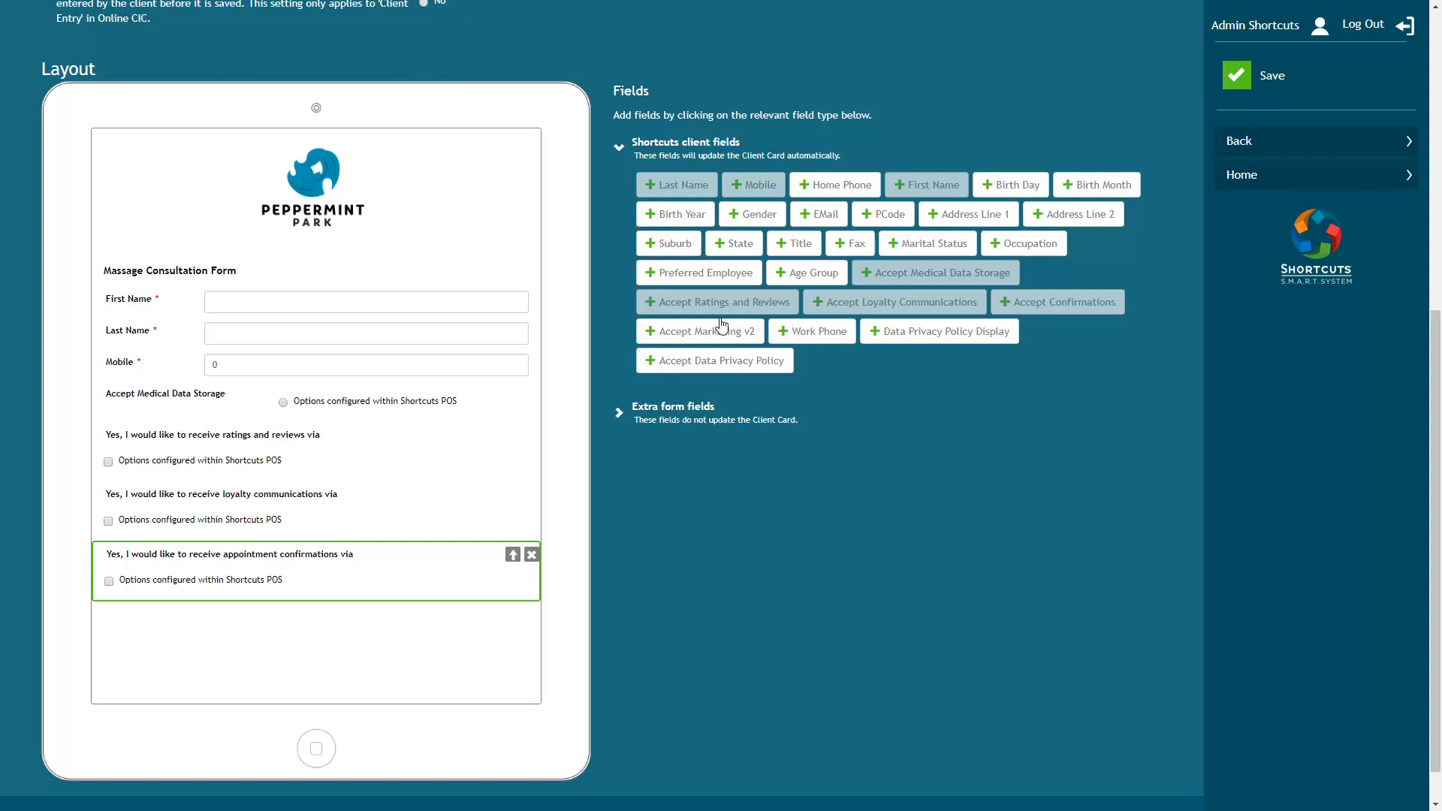
{"action": "left_click", "coordinate": [697, 333]}
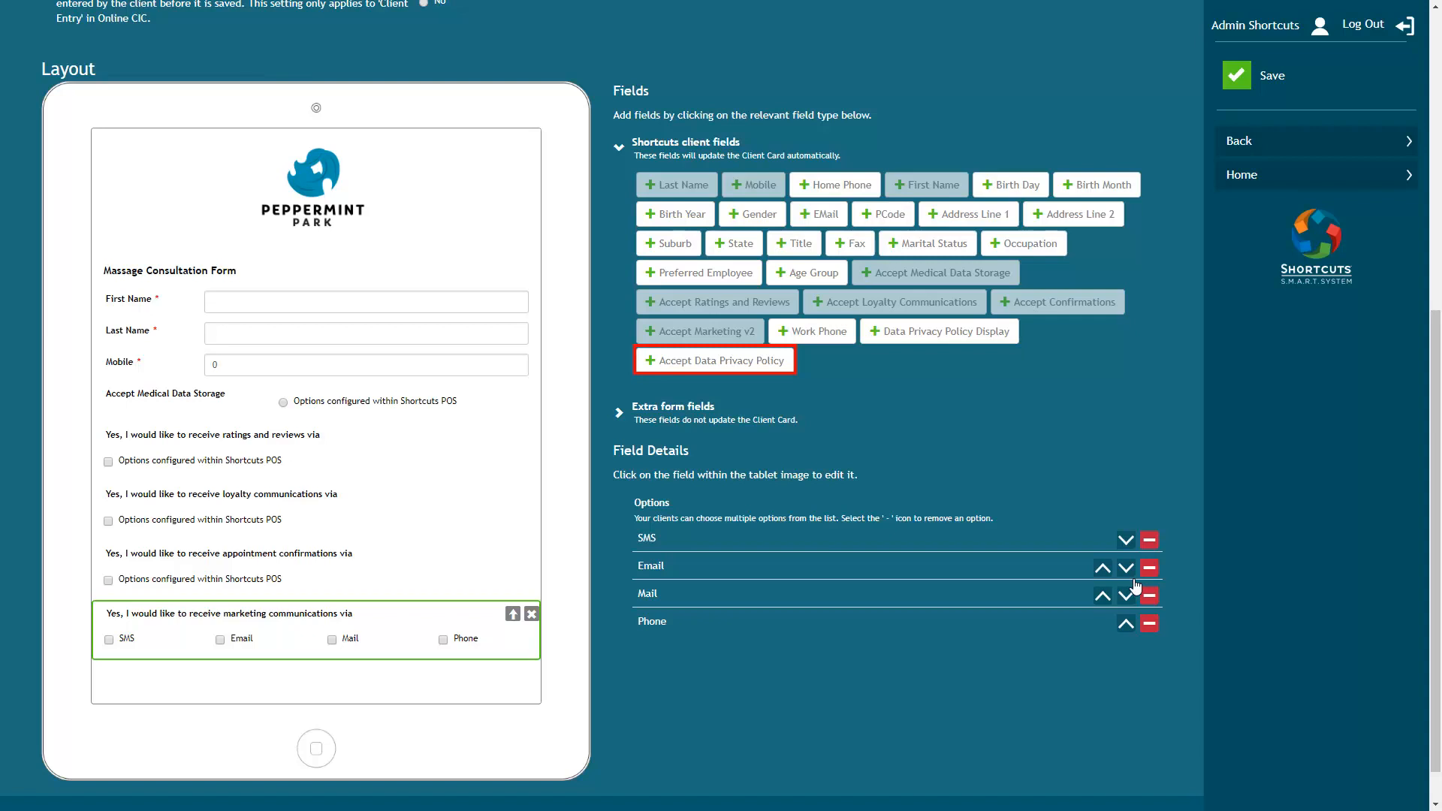
- Add the Data Privacy Policy Display field with its label above the field, plus a mandatory Accept Data Privacy Policy field
{"action": "left_click", "coordinate": [925, 335]}
{"action": "left_click", "coordinate": [647, 530]}
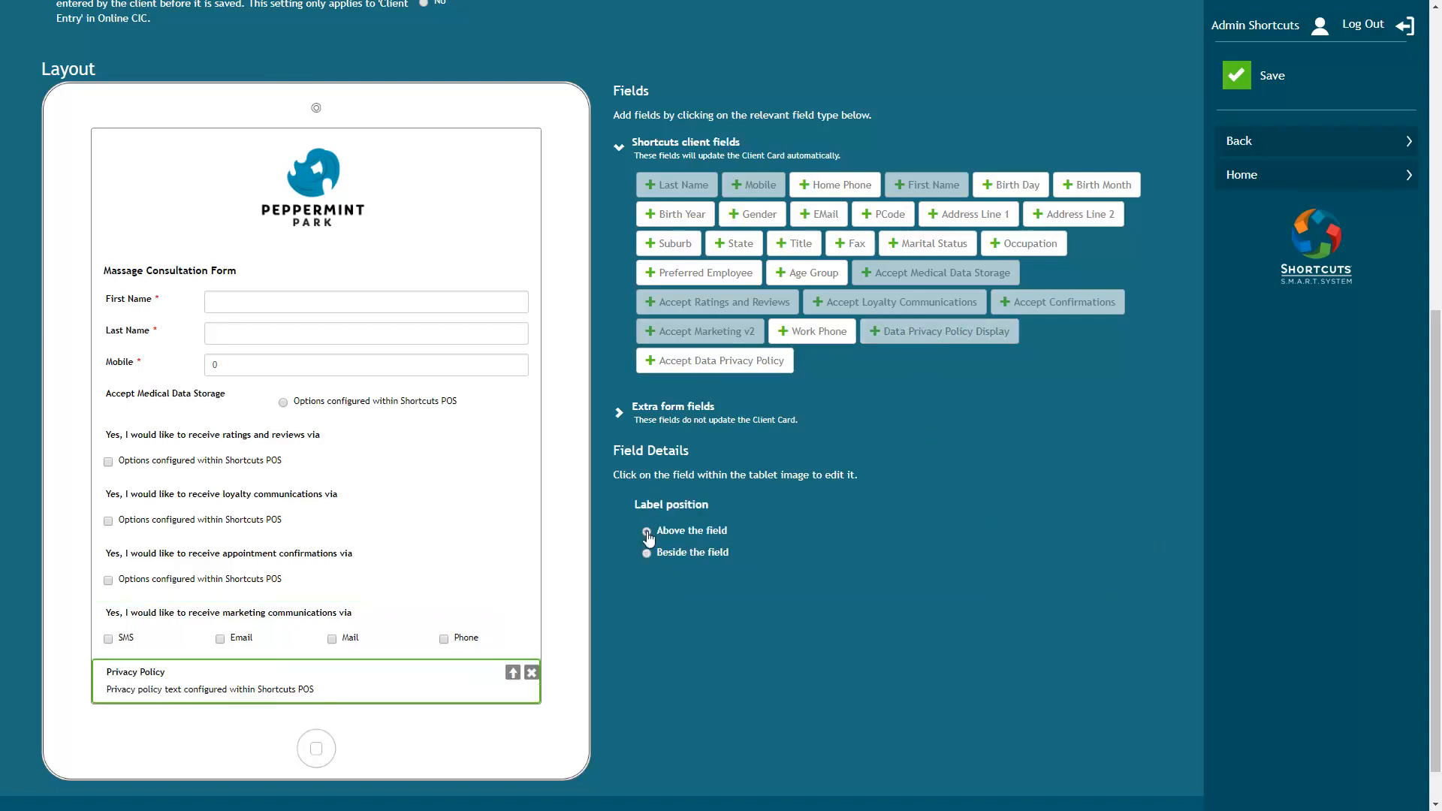
{"action": "left_click", "coordinate": [713, 362]}
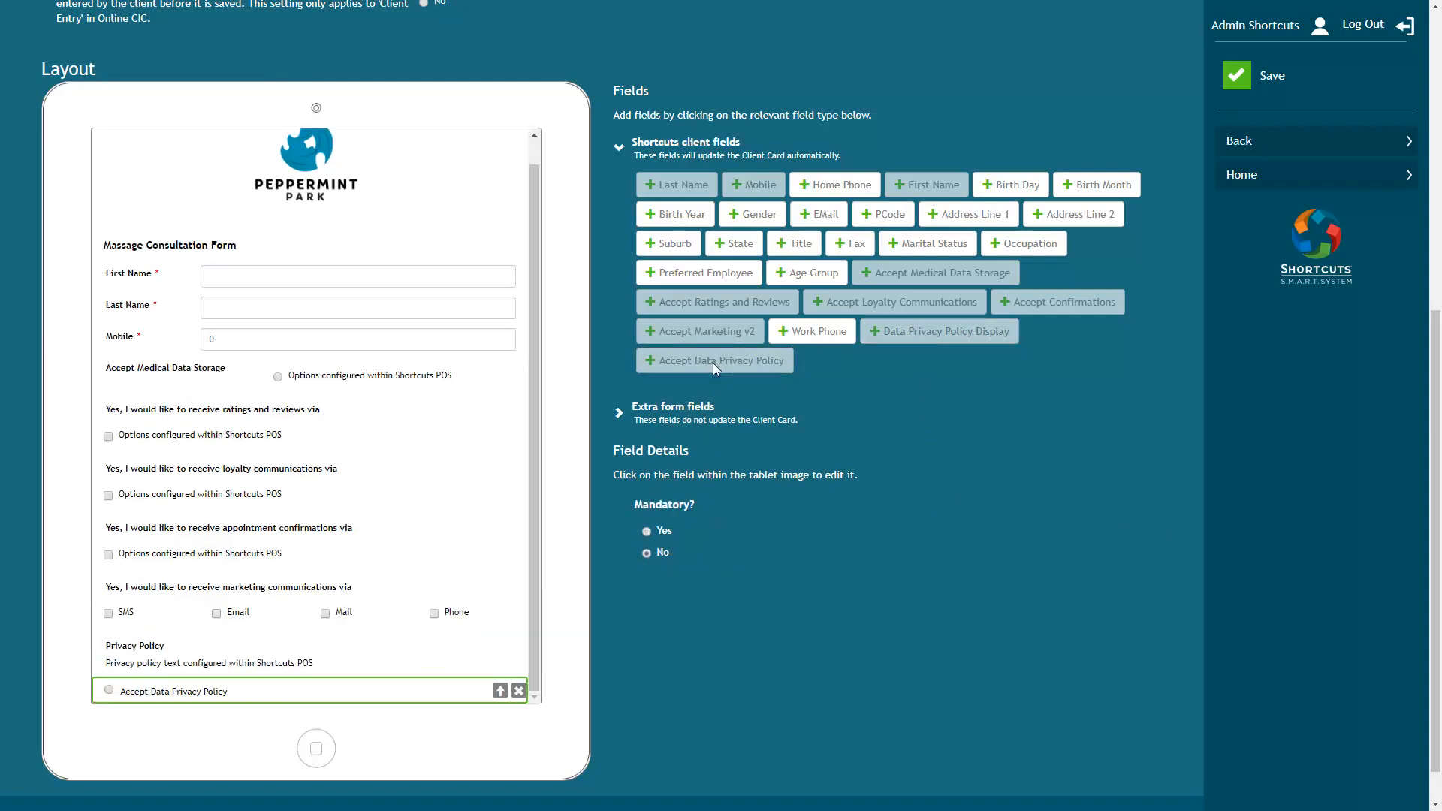
{"action": "left_click", "coordinate": [647, 531]}
- Add a Display Text extra field reading "Please note that the information you provide will remain confidential."
{"action": "left_click", "coordinate": [684, 409]}
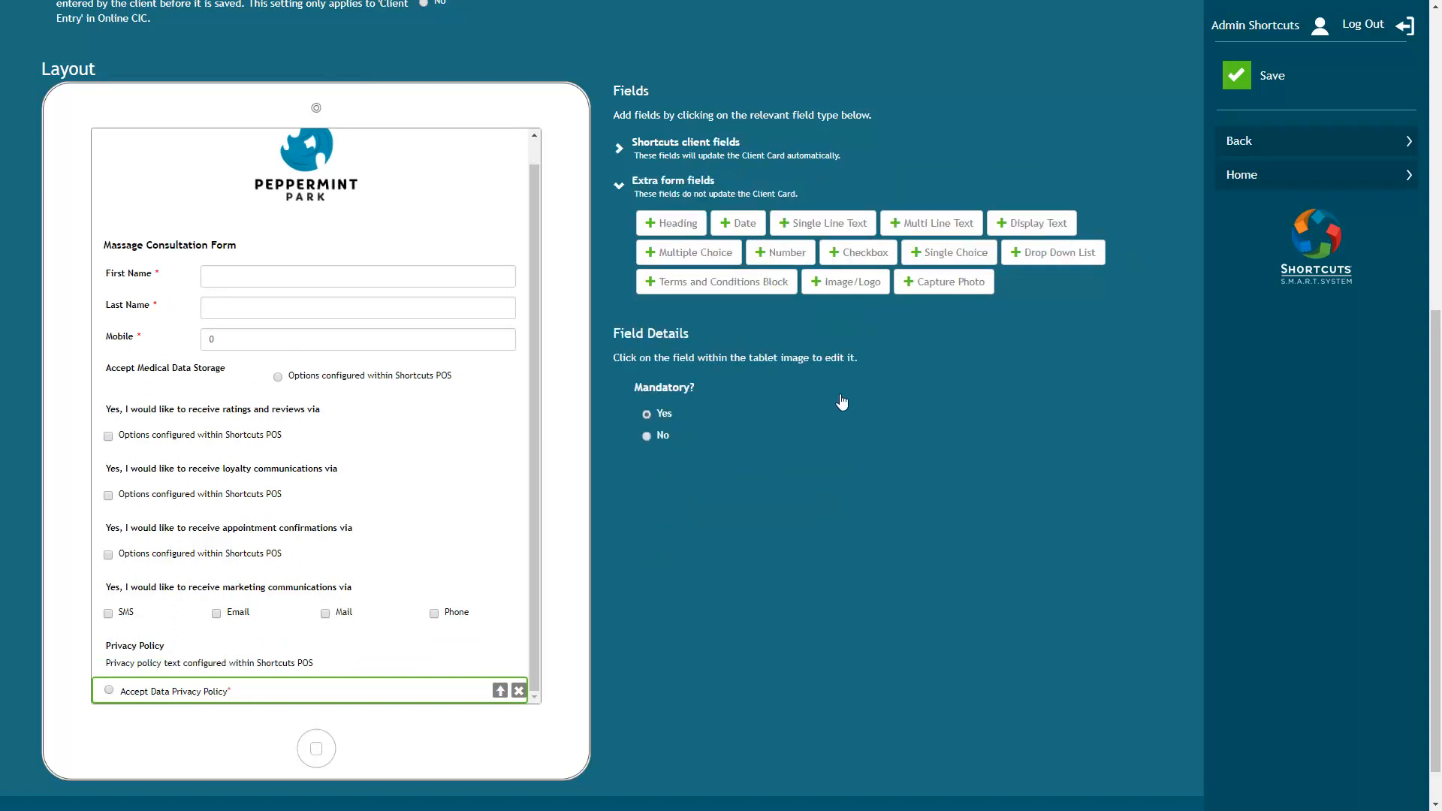
{"action": "left_click", "coordinate": [1016, 225]}
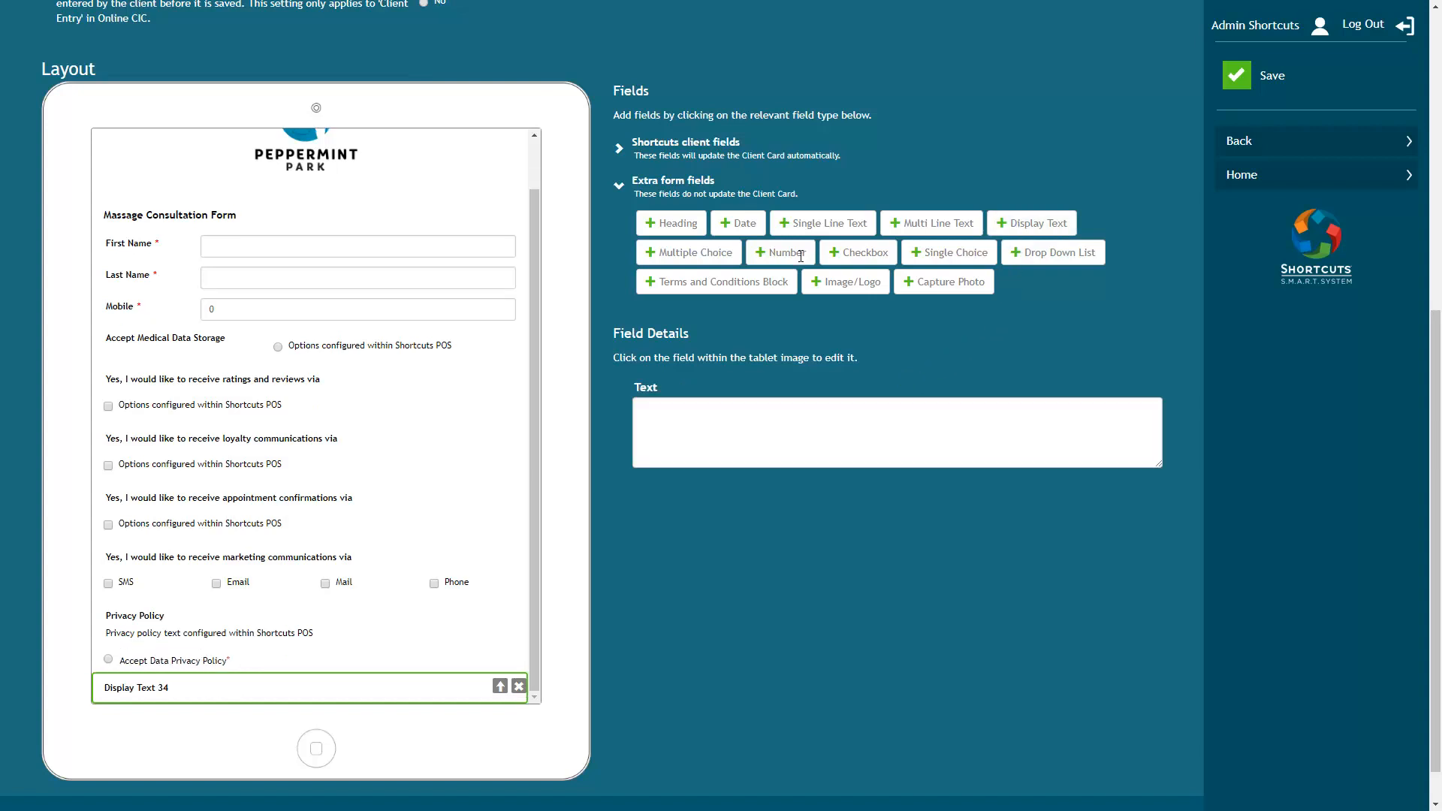
{"action": "left_click", "coordinate": [678, 416]}
{"action": "type", "text": "Please note that the information you provide will remain confidential."}
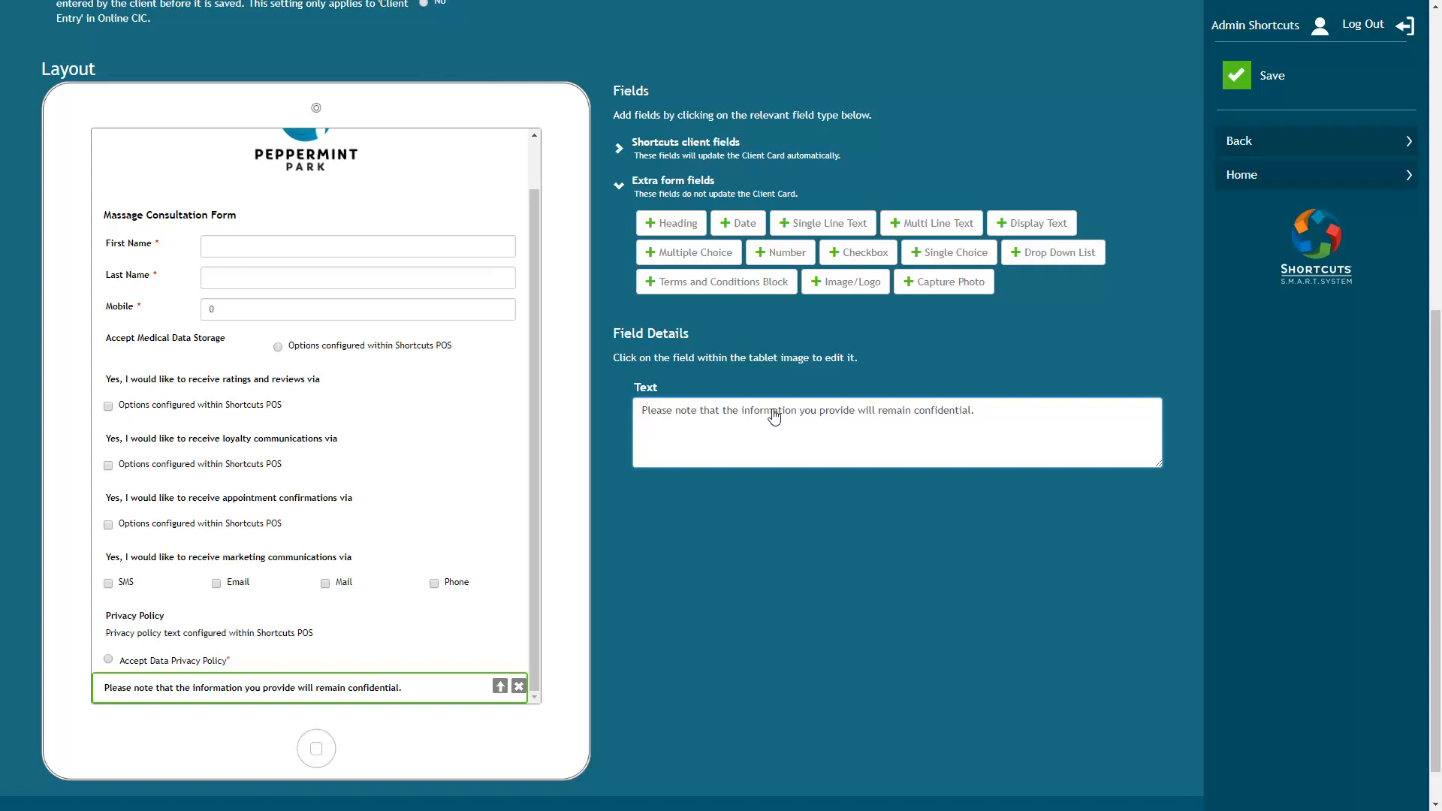
- Add a Single Choice field labelled "Do you have high blood pressure?" with the label above the field
{"action": "left_click", "coordinate": [945, 251]}
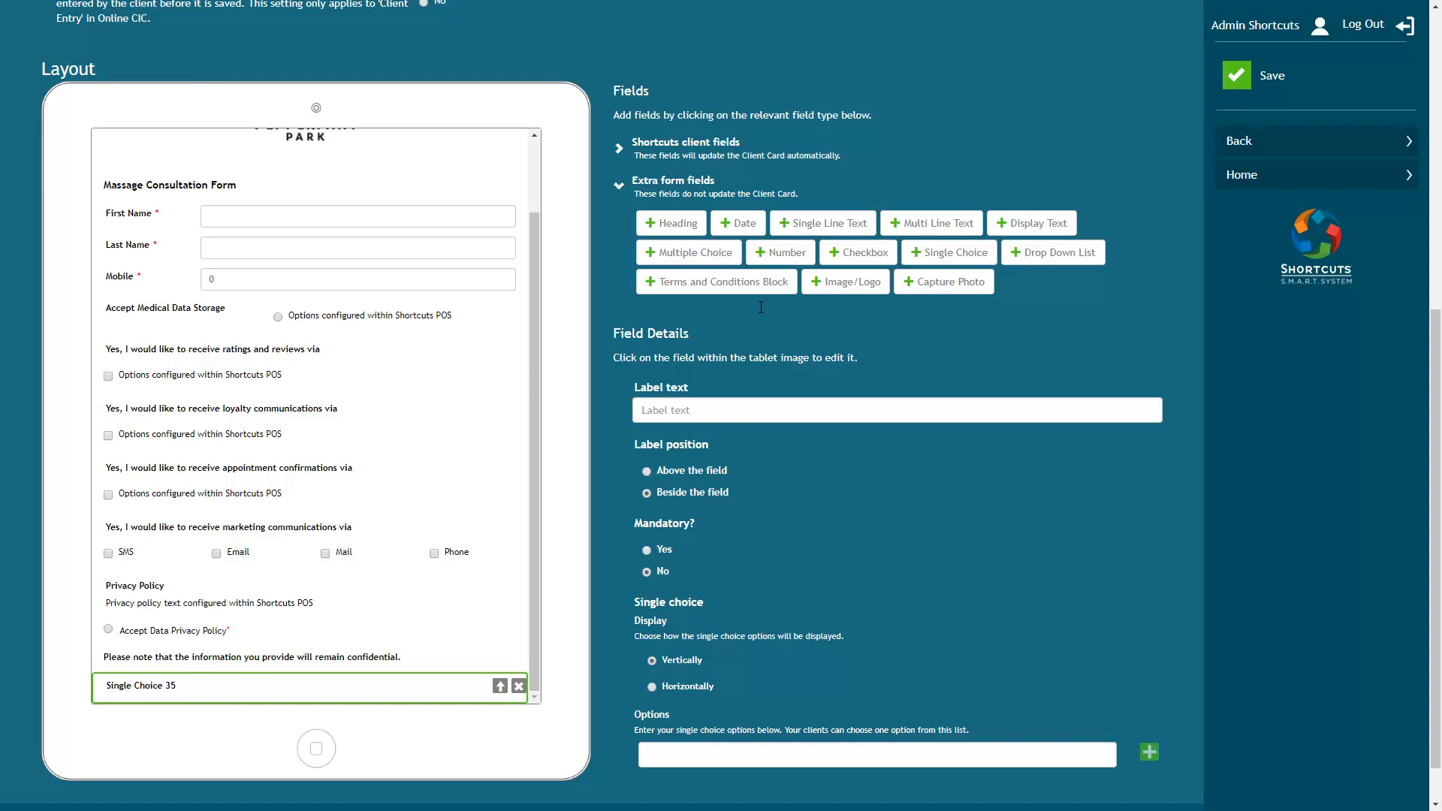
{"action": "left_click", "coordinate": [725, 410]}
{"action": "type", "text": "Do you have high b"}
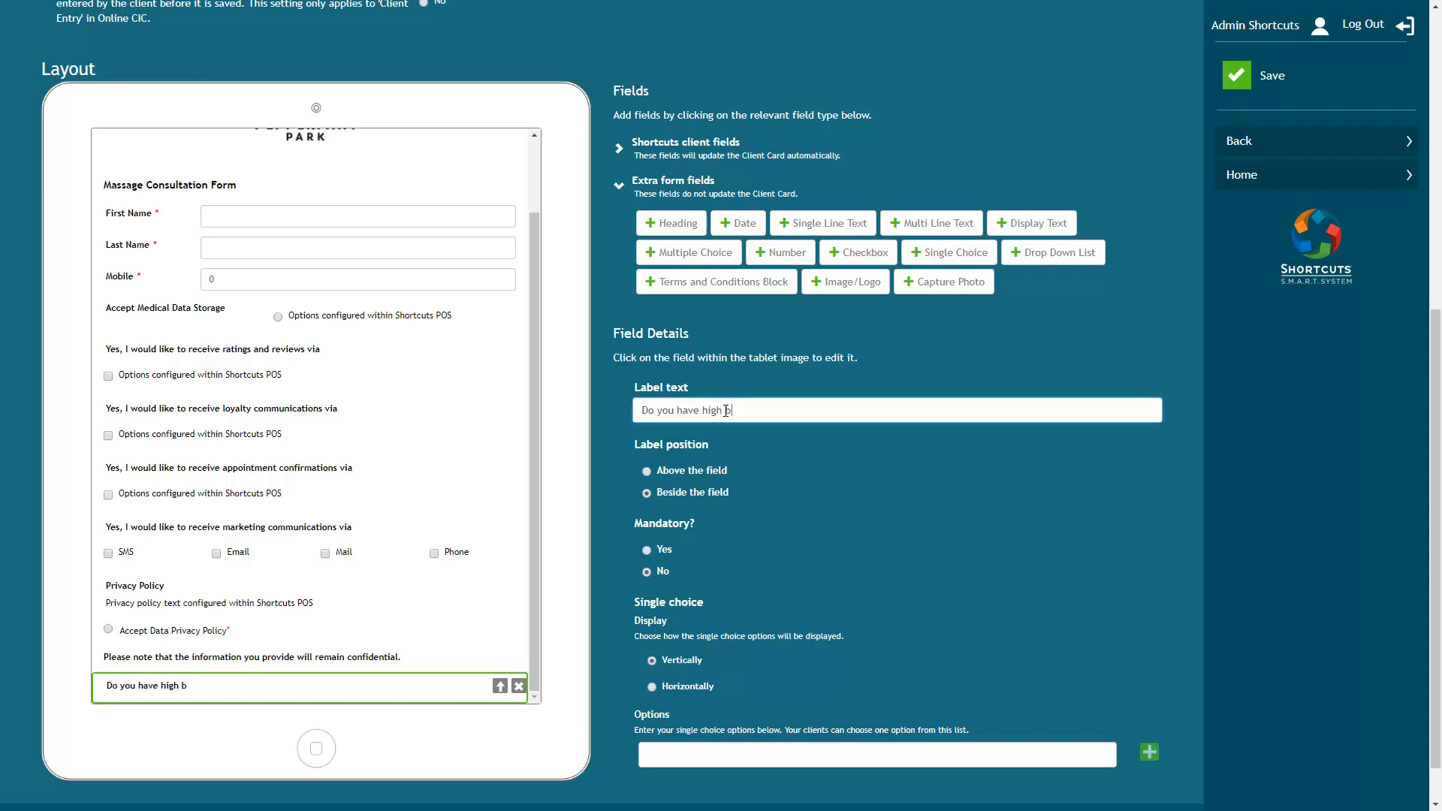
{"action": "type", "text": "lood pressure?"}
{"action": "left_click", "coordinate": [646, 472]}
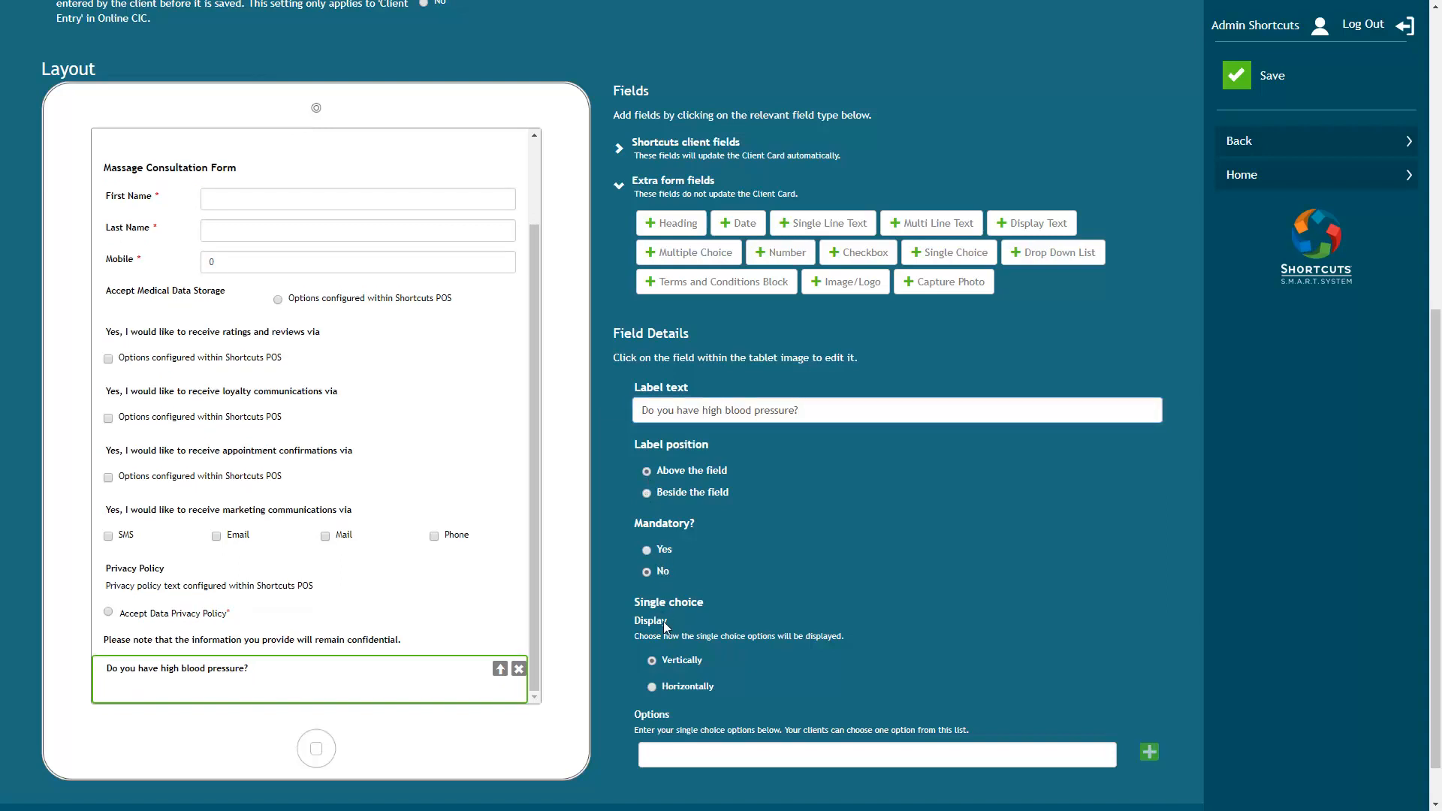
- Add "No" as an answer option for the high blood pressure question
{"action": "left_click", "coordinate": [666, 753]}
{"action": "type", "text": "No"}
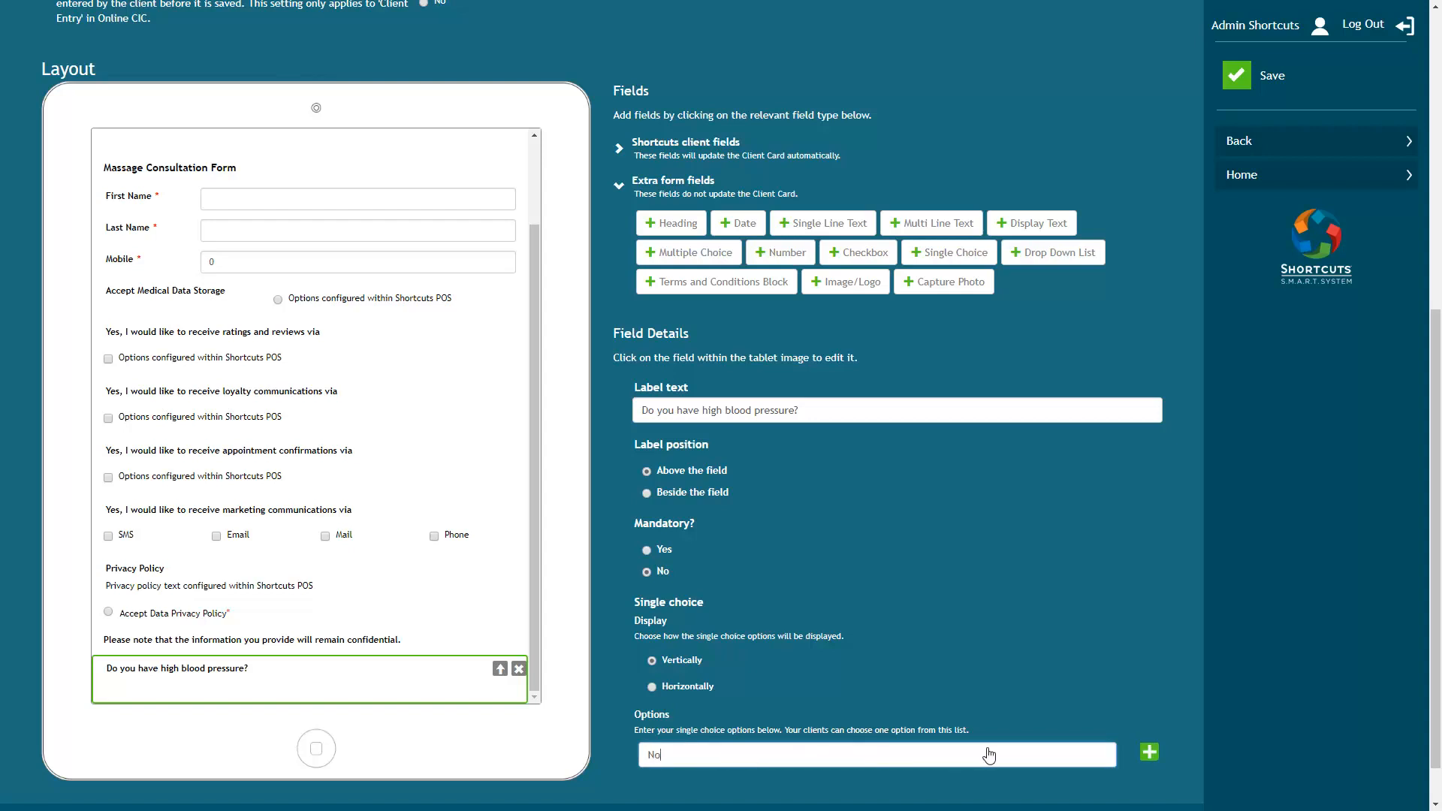
{"action": "left_click", "coordinate": [1148, 752]}
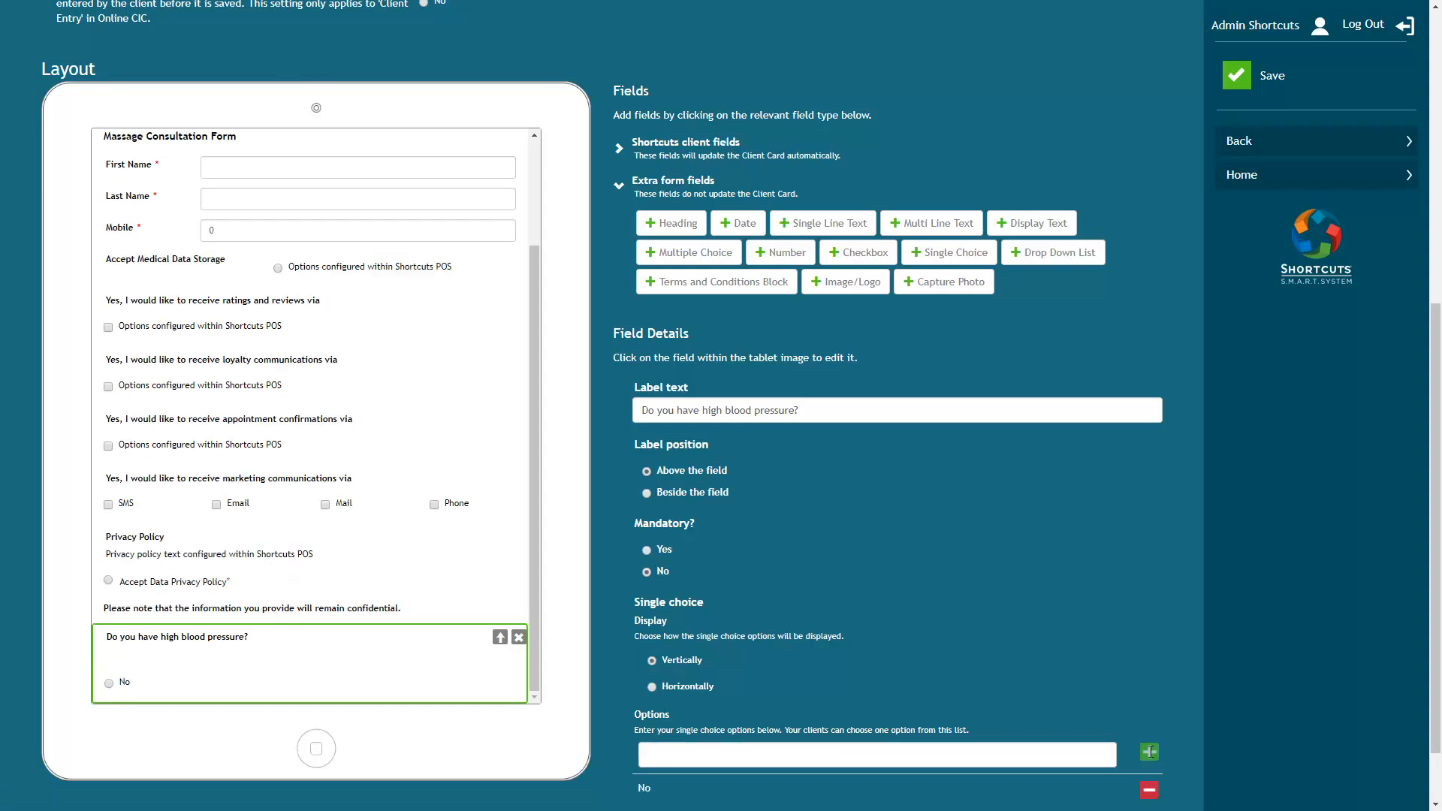
- Add "Yes" as a second answer option for the high blood pressure question and display the options horizontally
{"action": "left_click", "coordinate": [876, 755]}
{"action": "type", "text": "Yes"}
{"action": "left_click", "coordinate": [1150, 753]}
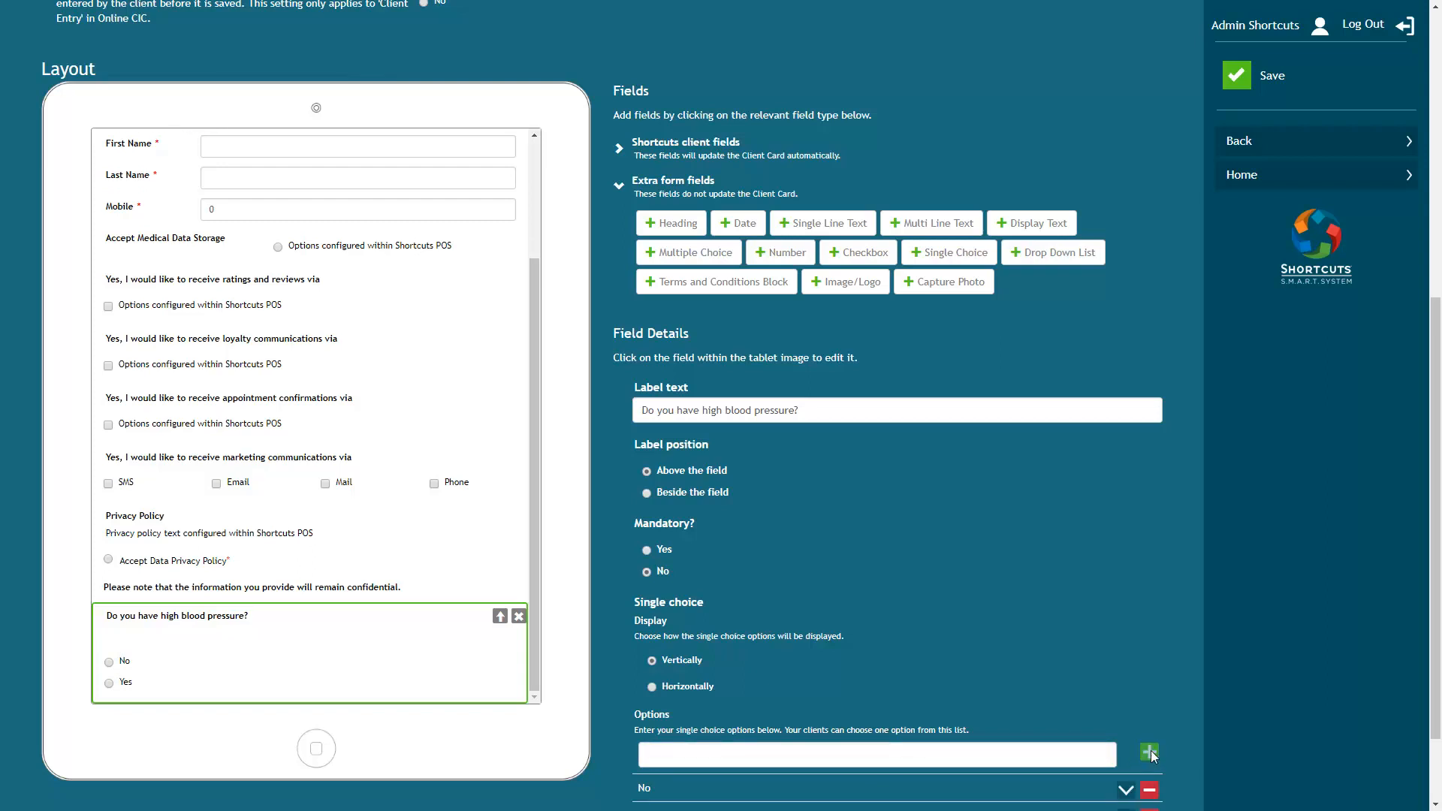
{"action": "left_click", "coordinate": [651, 686]}
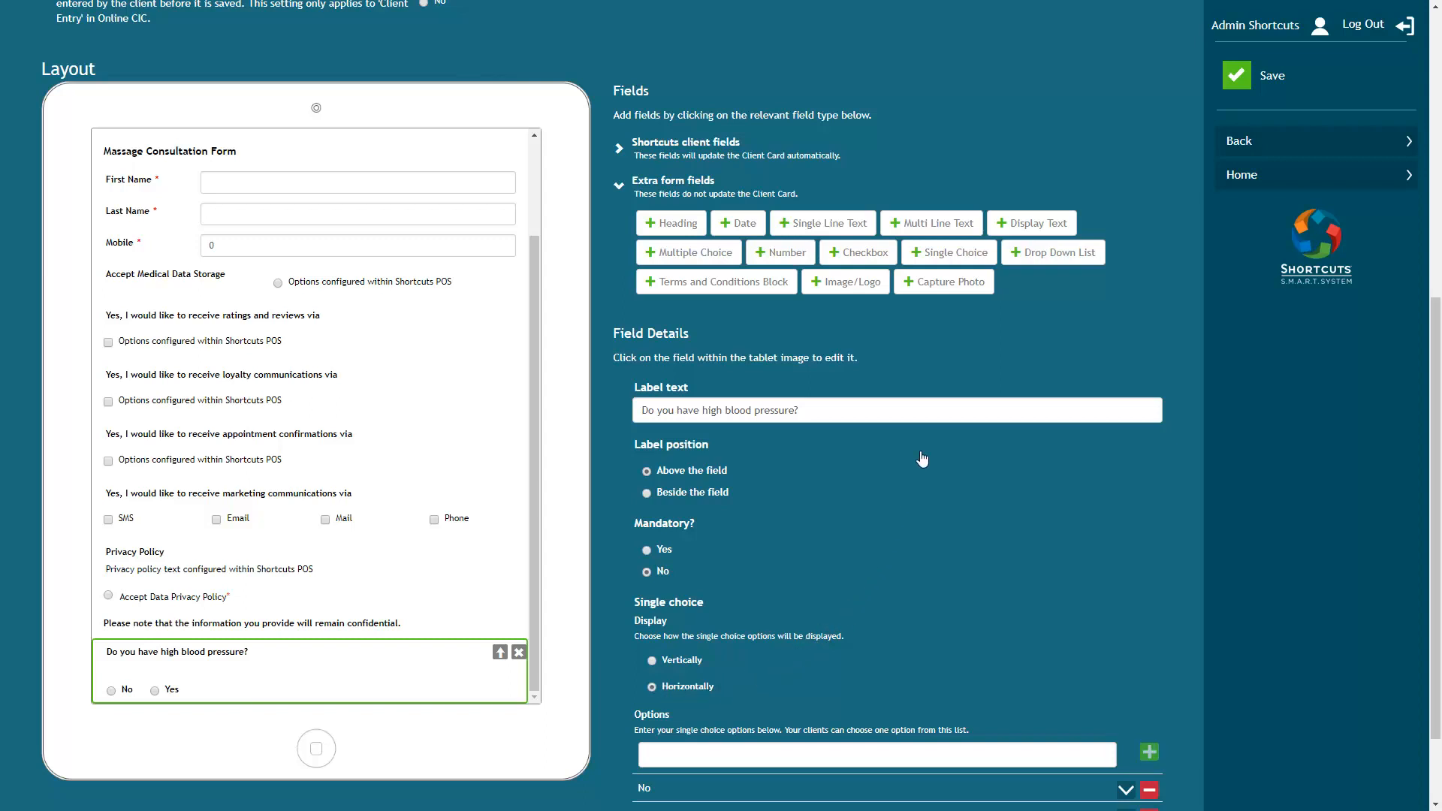
- Add a Multi Line Text field labelled "Do you have any other medical conditions? Please describe" with the label above the field
{"action": "left_click", "coordinate": [944, 225]}
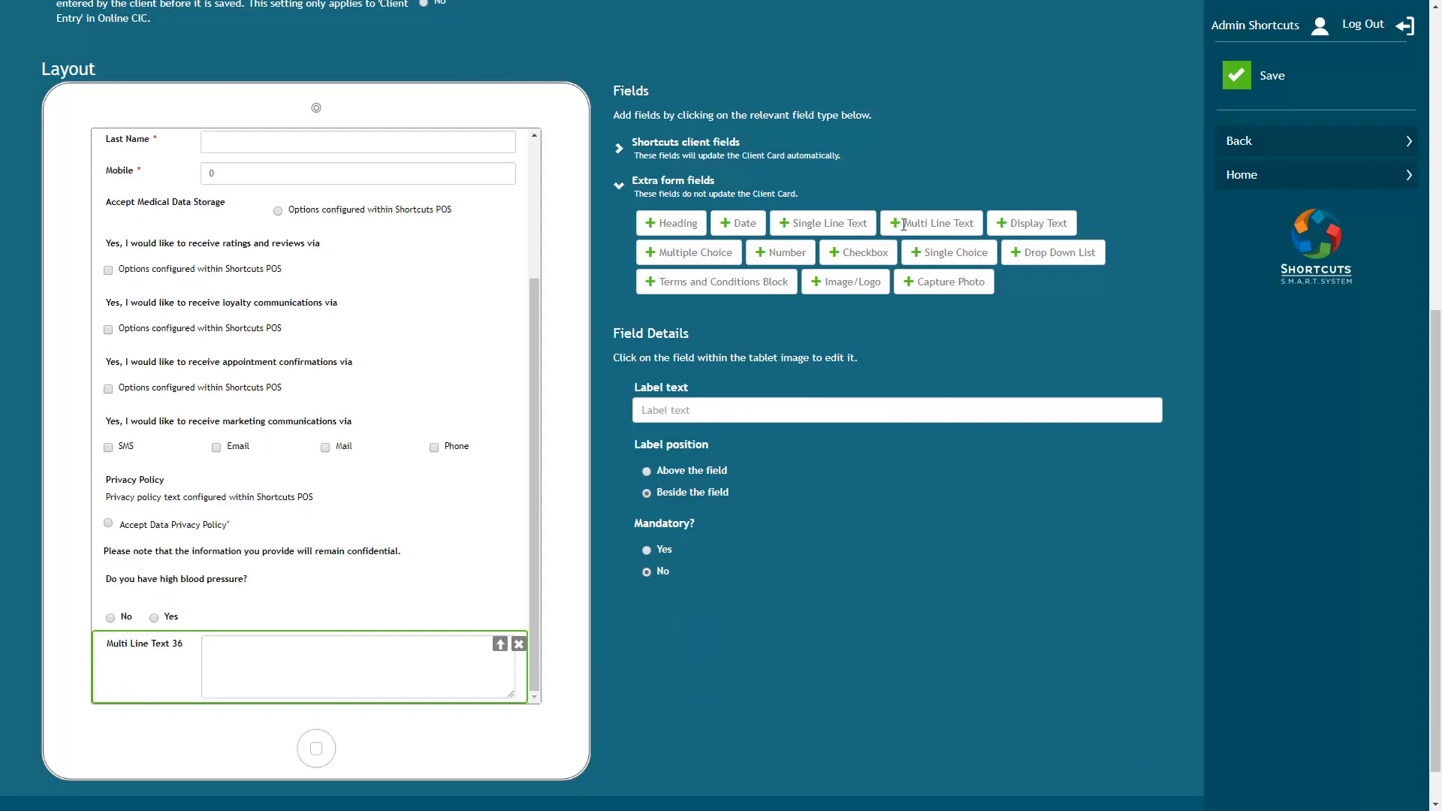
{"action": "left_click", "coordinate": [714, 410]}
{"action": "type", "text": "Do you have any other medical conditions? Please describe"}
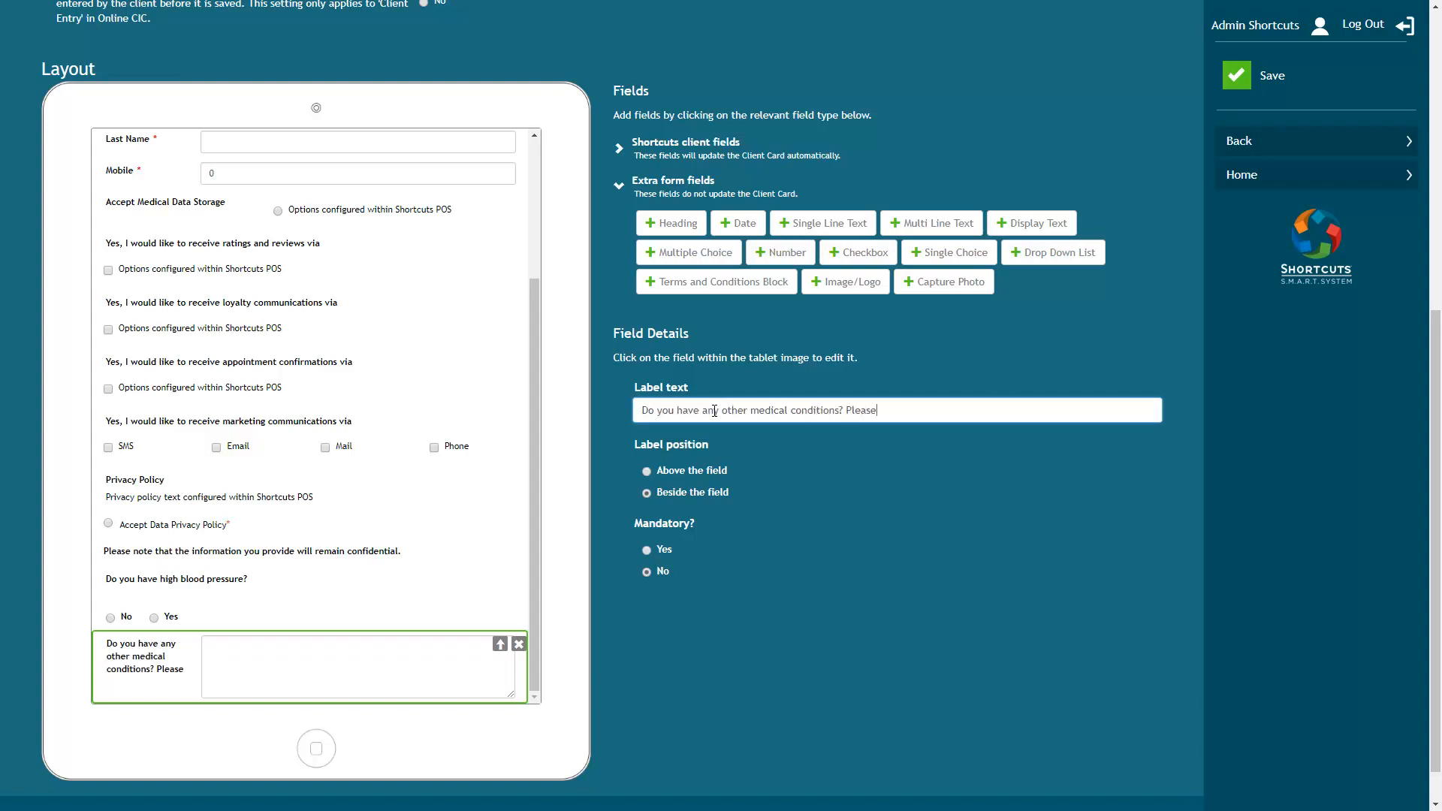
{"action": "left_click", "coordinate": [647, 471]}
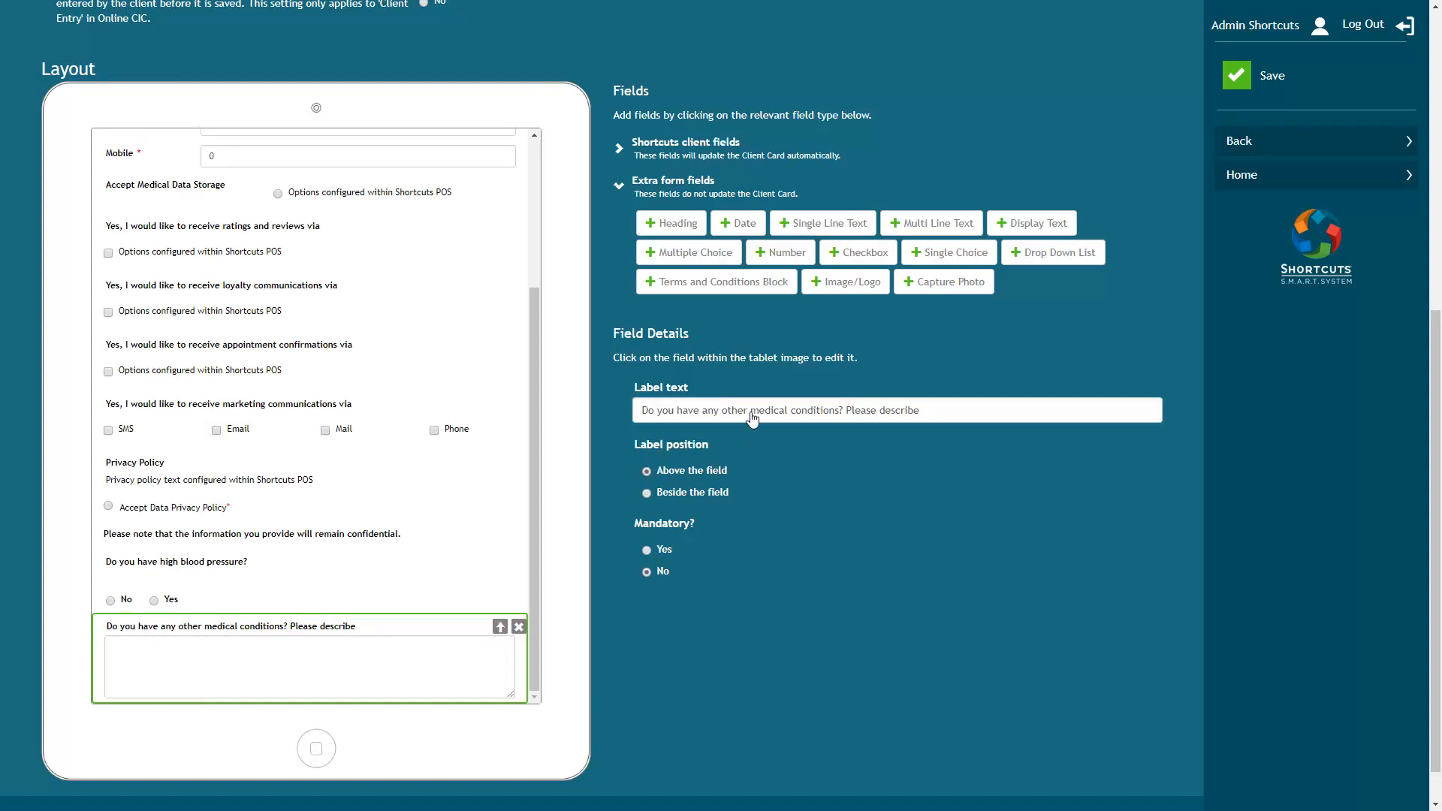
- Add a Number field labelled "How many glasses of water do you drink per day?" with the label above the field and a default value of 5
{"action": "left_click", "coordinate": [781, 254]}
{"action": "left_click", "coordinate": [679, 410]}
{"action": "type", "text": "How"}
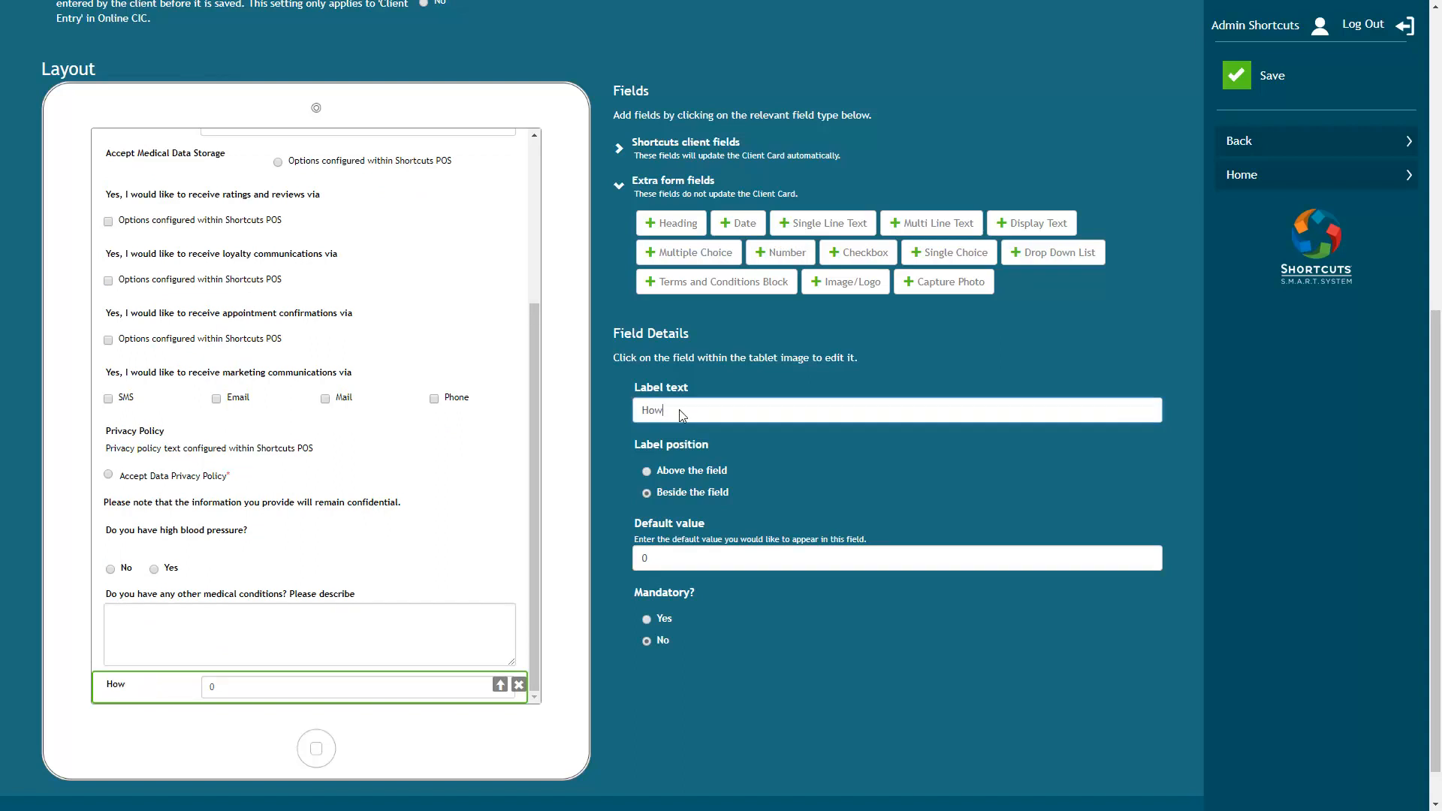
{"action": "type", "text": " many glasses of water do you drink per day?"}
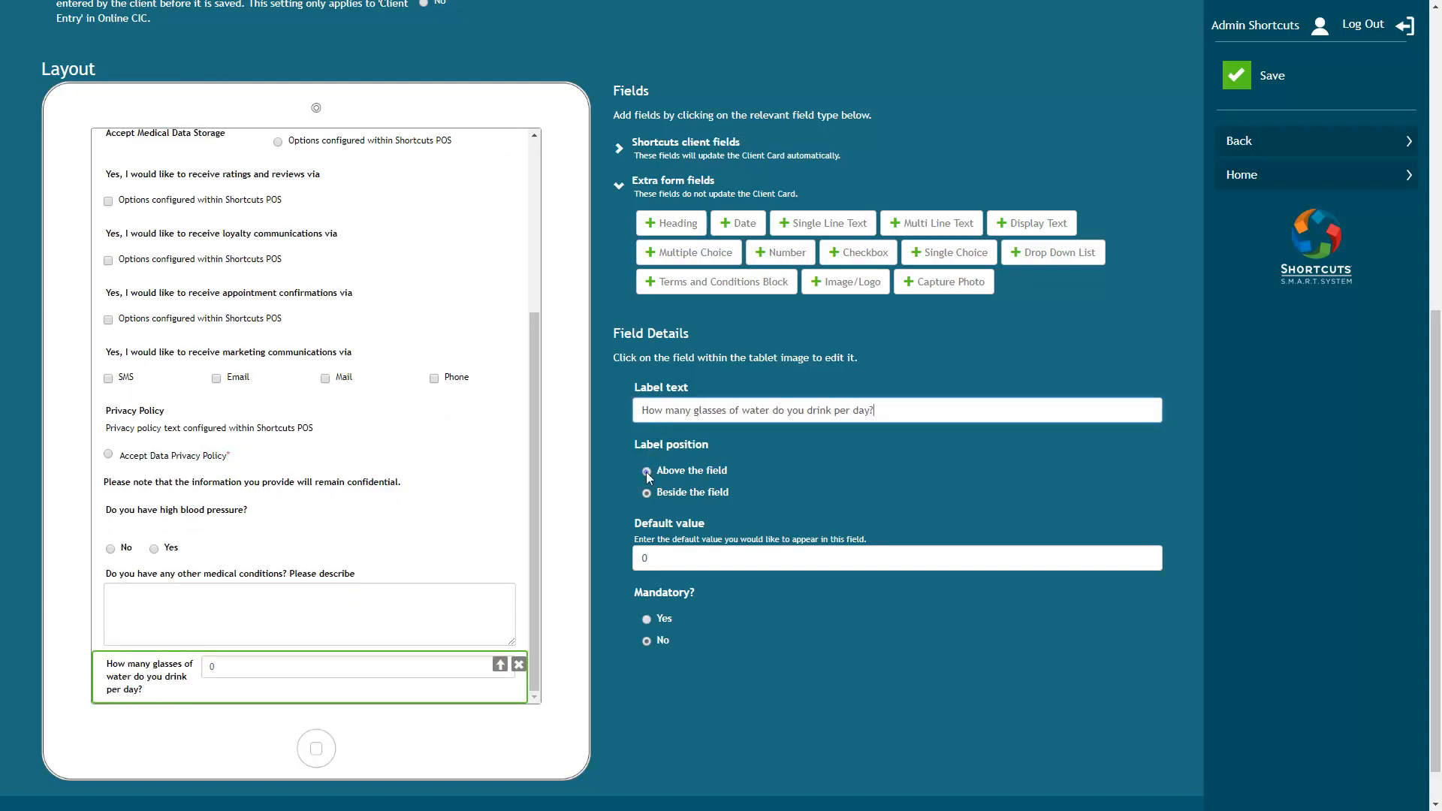
{"action": "left_click", "coordinate": [646, 472]}
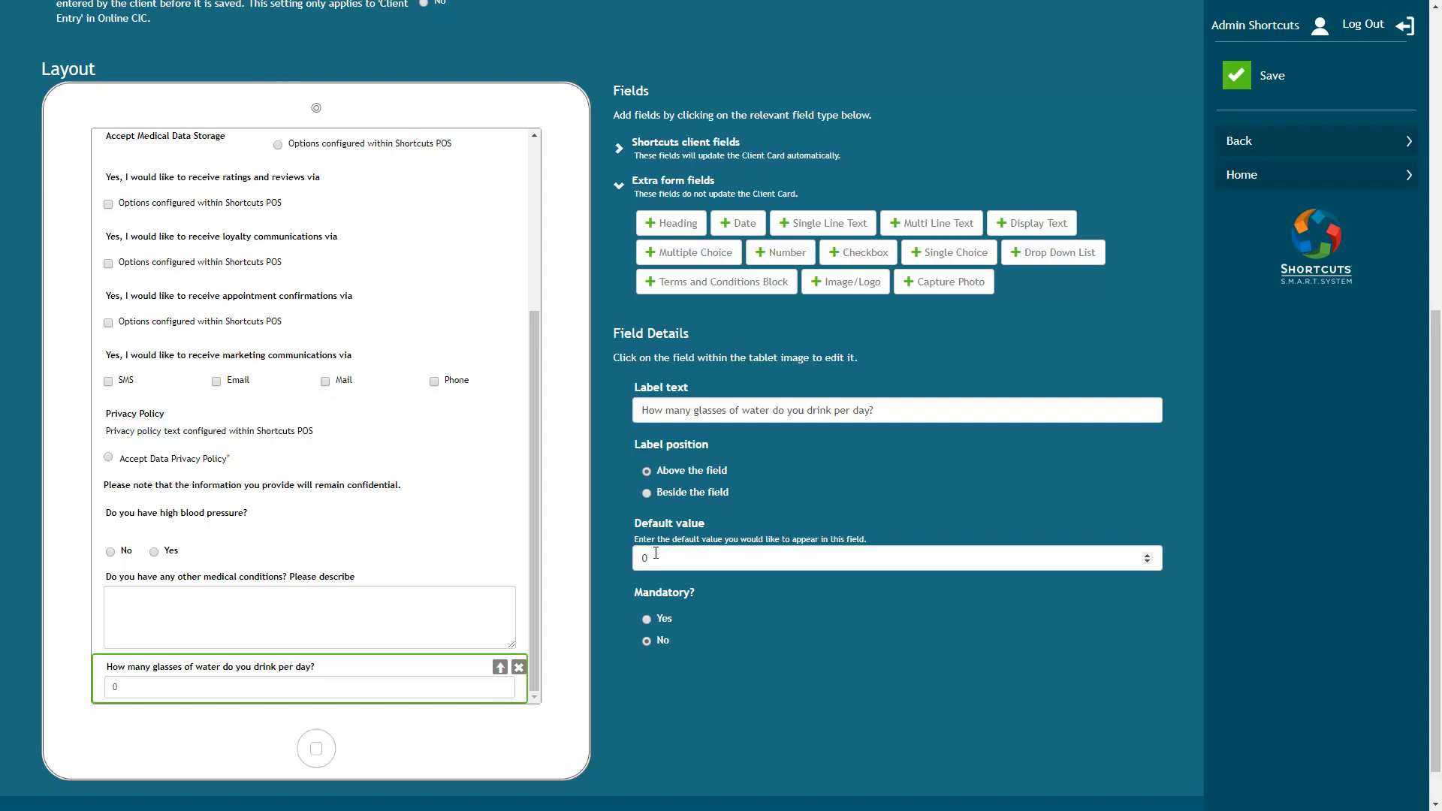
{"action": "left_click", "coordinate": [656, 555]}
{"action": "key", "text": "BackSpace"}
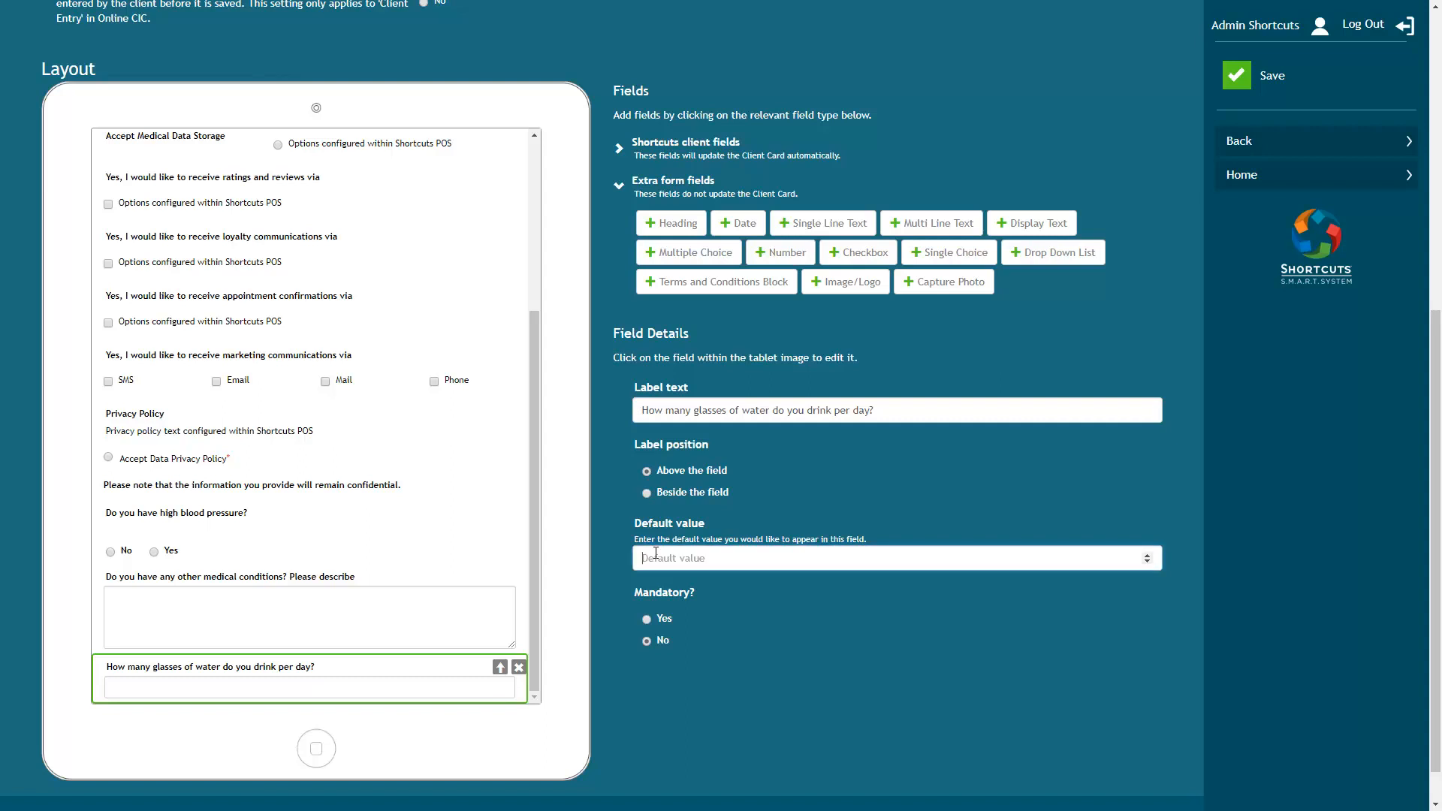
{"action": "type", "text": "5"}
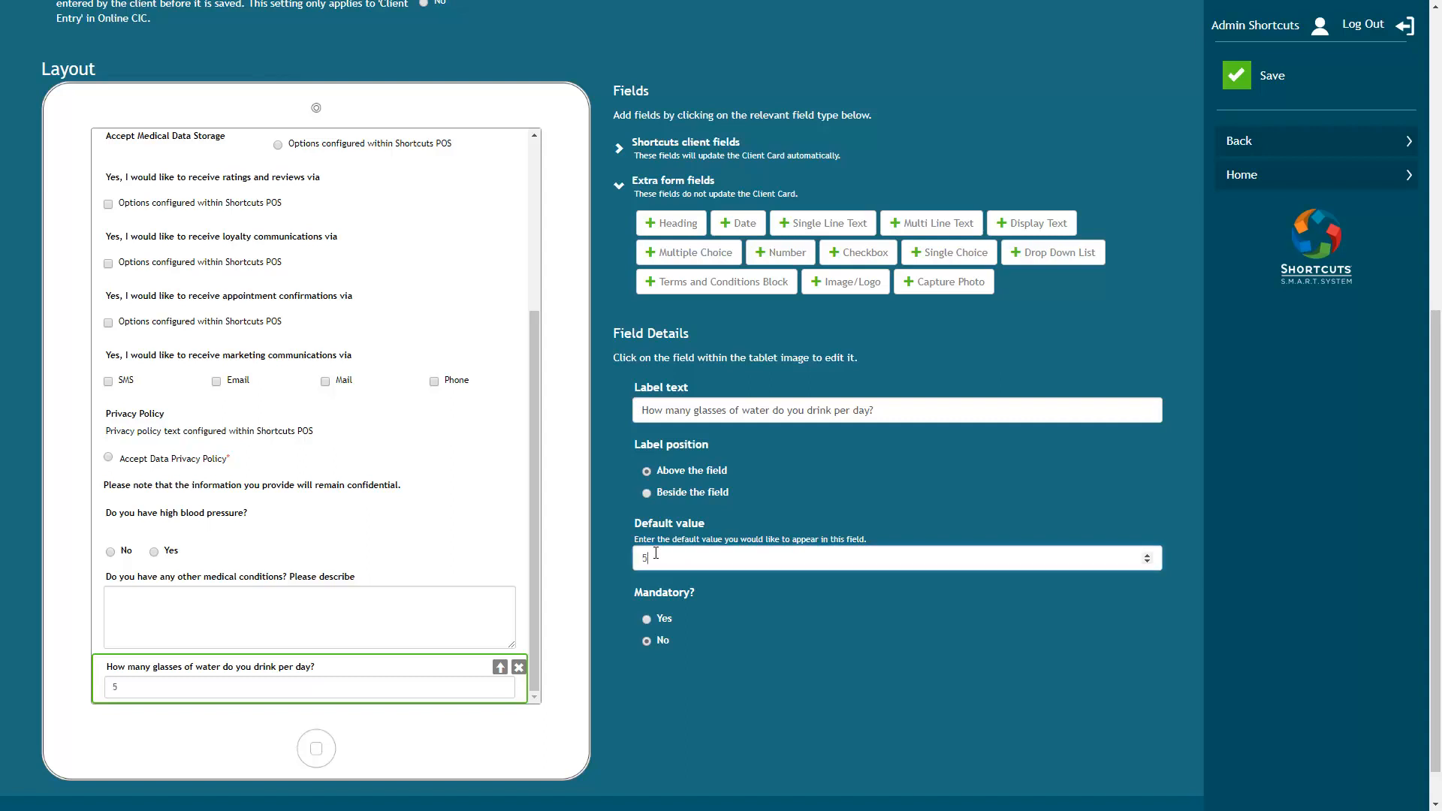
- Add a Date field labelled "Date of last treatment" with the label above the field
{"action": "left_click", "coordinate": [739, 224]}
{"action": "left_click", "coordinate": [720, 411]}
{"action": "type", "text": "Date of last treatment"}
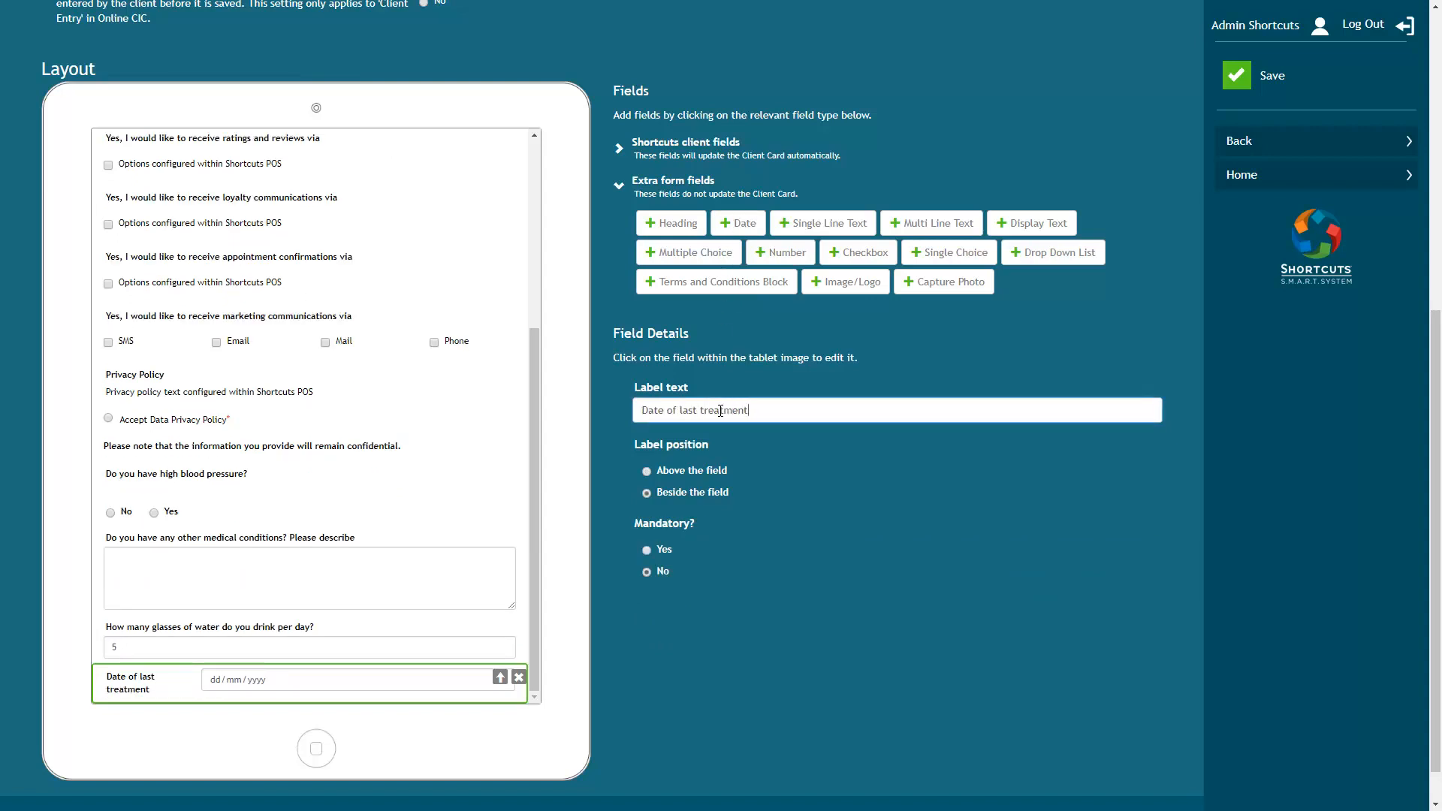
{"action": "left_click", "coordinate": [646, 472]}
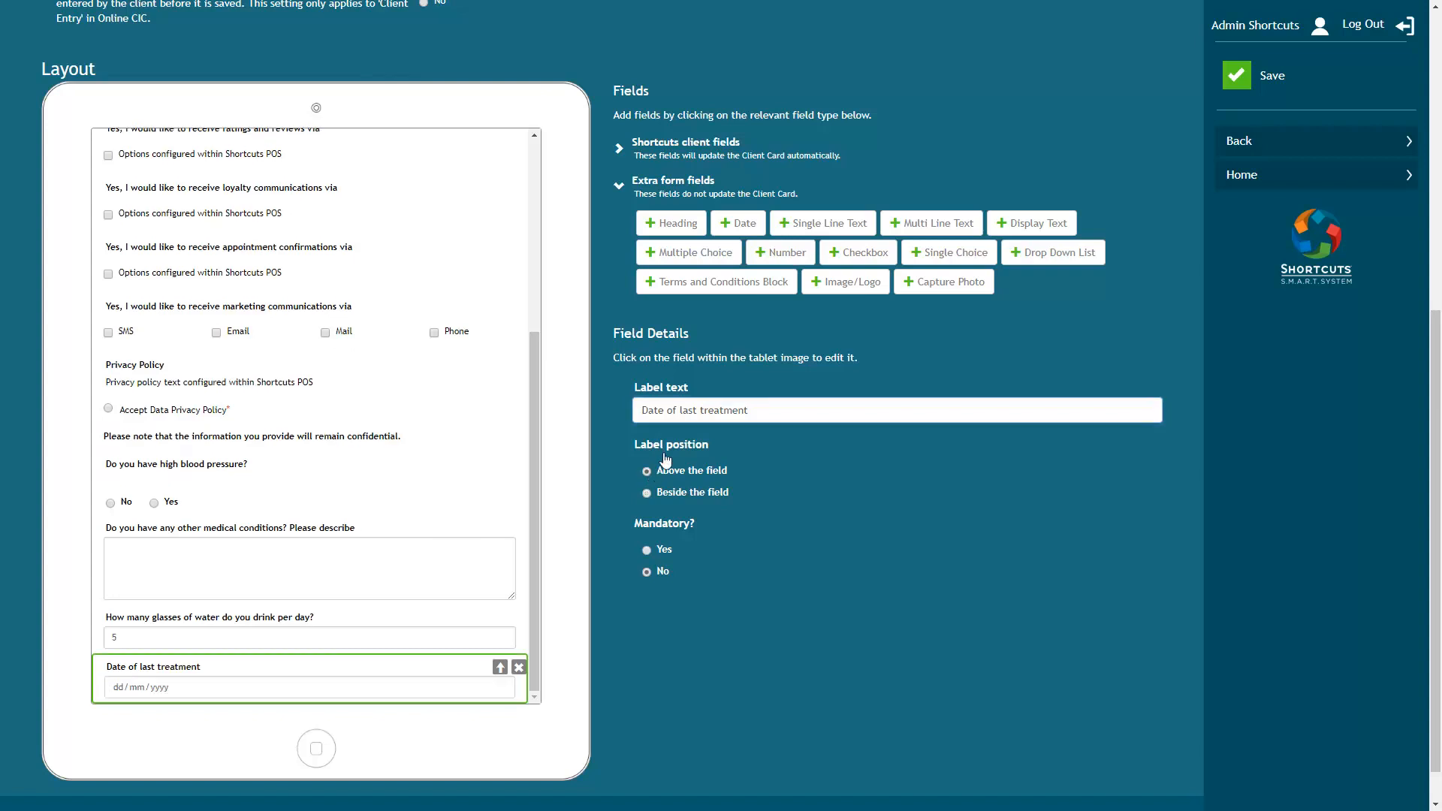
- Add a mandatory Multiple Choice field labelled "Which areas are you having massaged today?" with the label above the field
{"action": "left_click", "coordinate": [668, 251]}
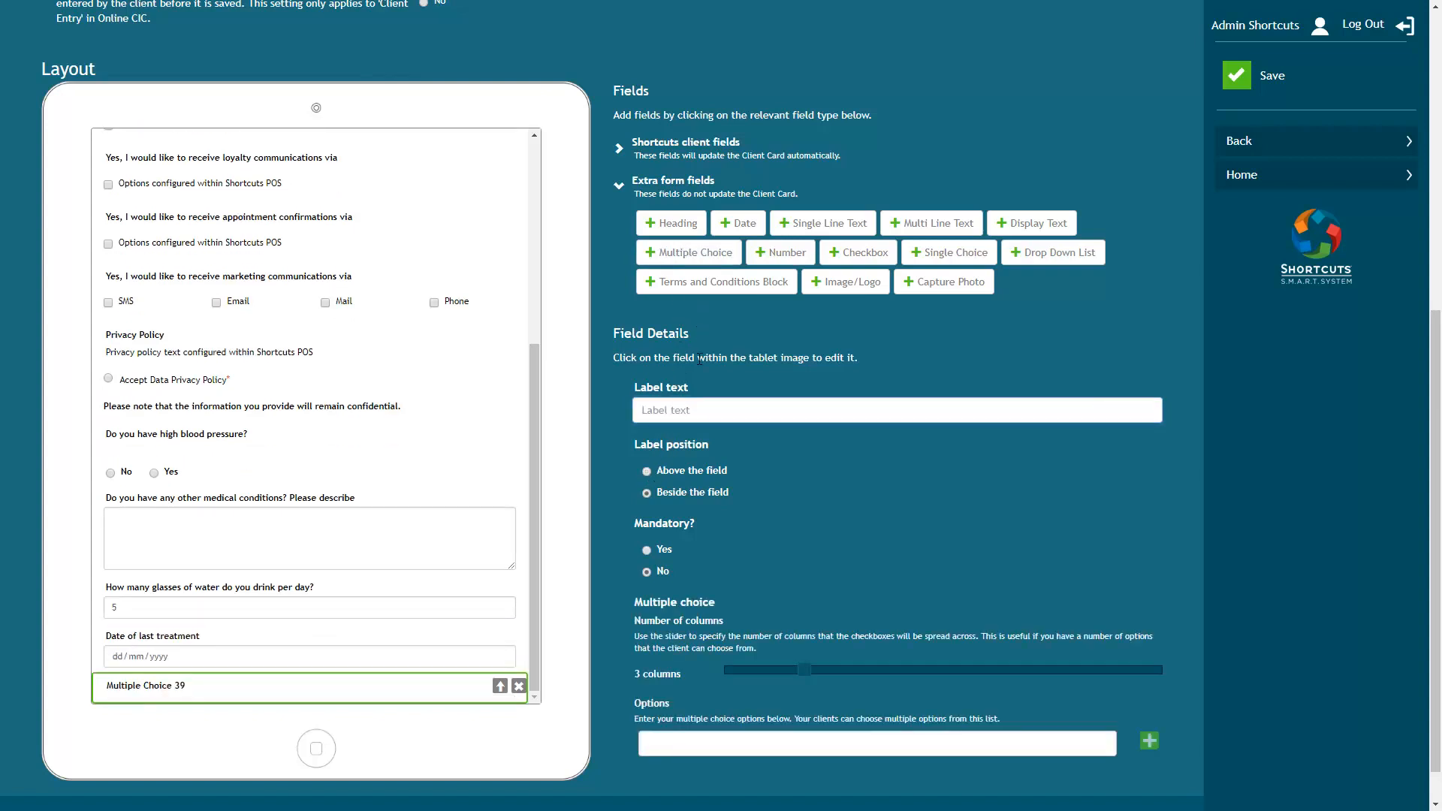
{"action": "left_click", "coordinate": [700, 409]}
{"action": "type", "text": "Which areas are you having massaged today?"}
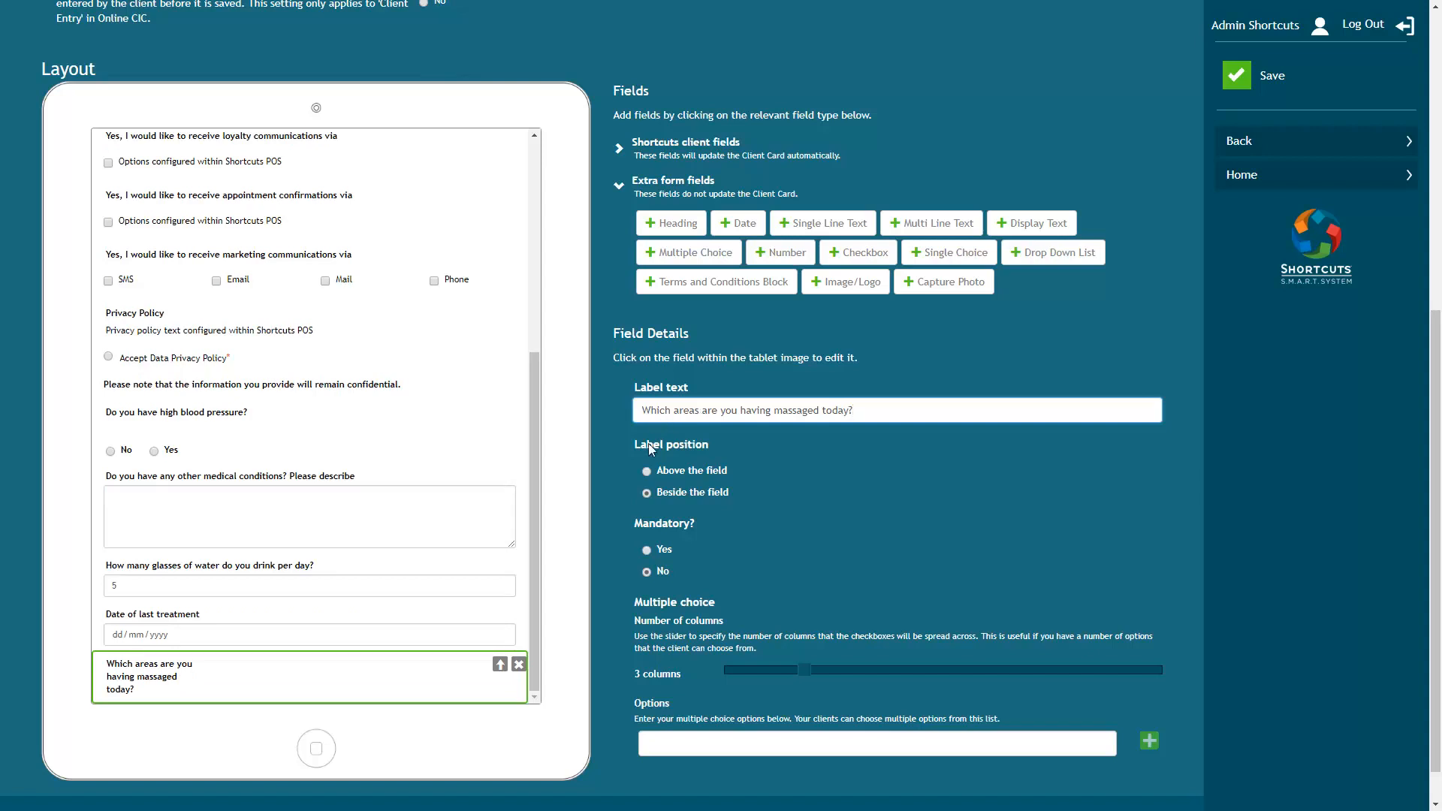
{"action": "left_click", "coordinate": [647, 471]}
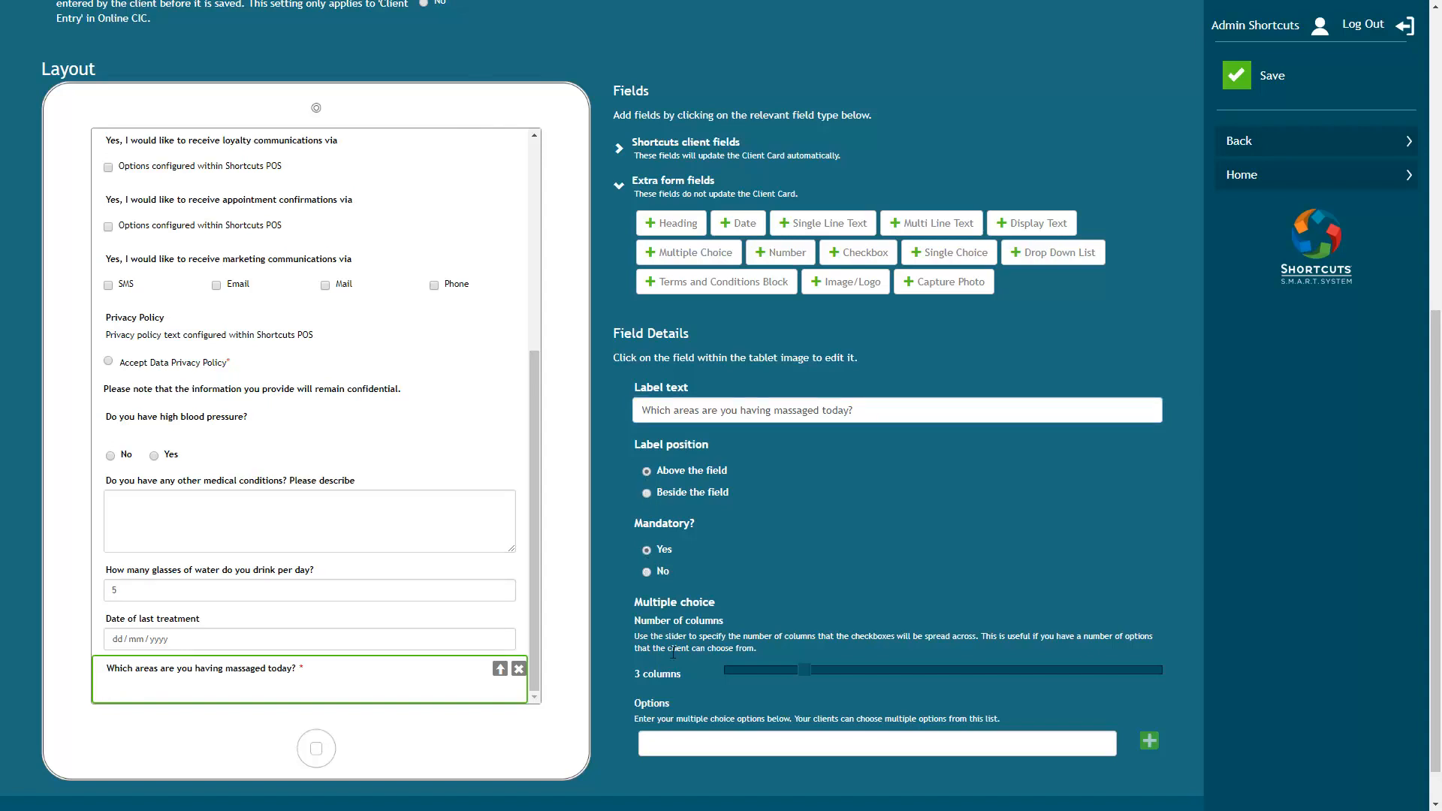
- Add "Neck & Shoulders", "Back" and "Arms" as options for the massage areas question
{"action": "left_click", "coordinate": [674, 743]}
{"action": "type", "text": "Neck & Shoulders"}
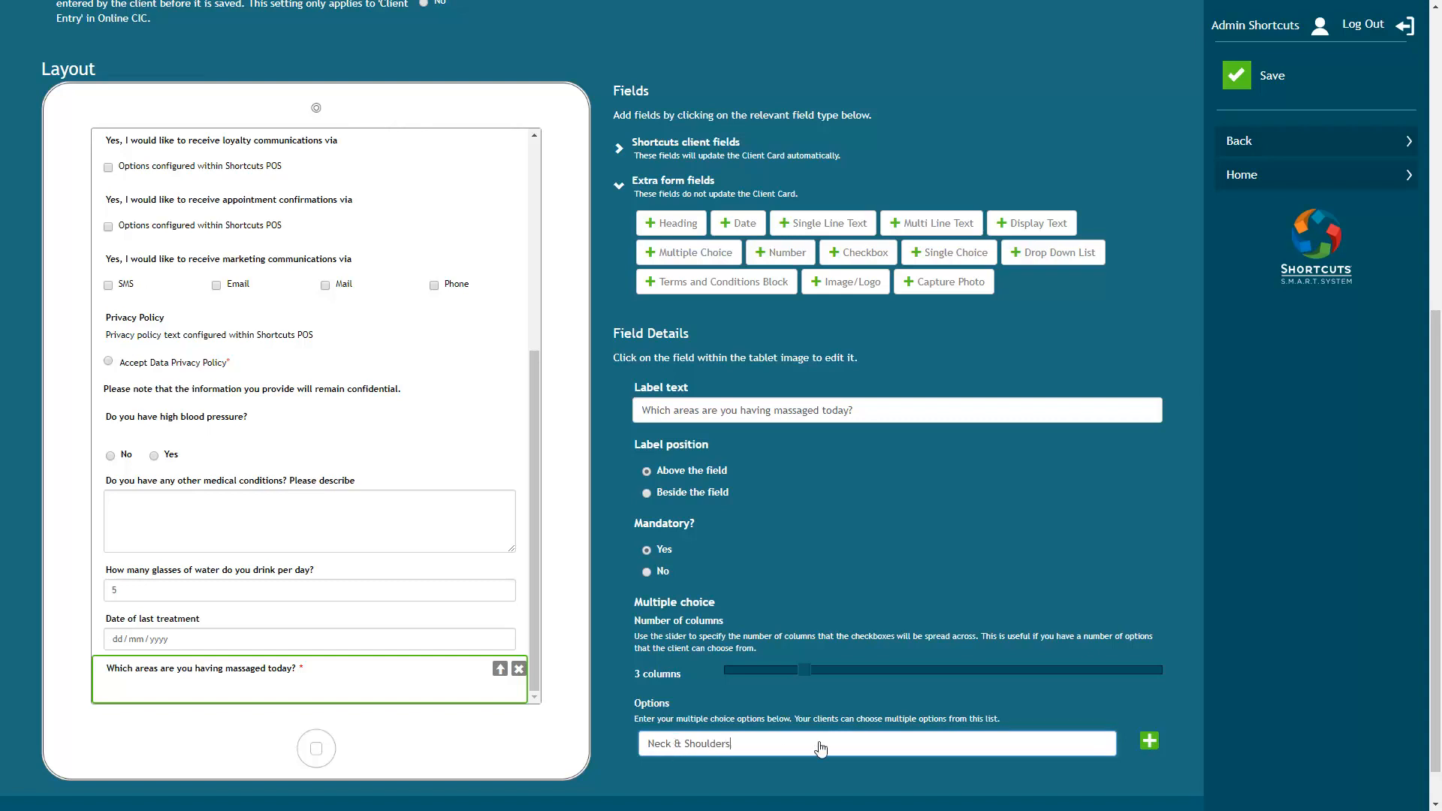
{"action": "left_click", "coordinate": [1150, 743]}
{"action": "left_click", "coordinate": [899, 743]}
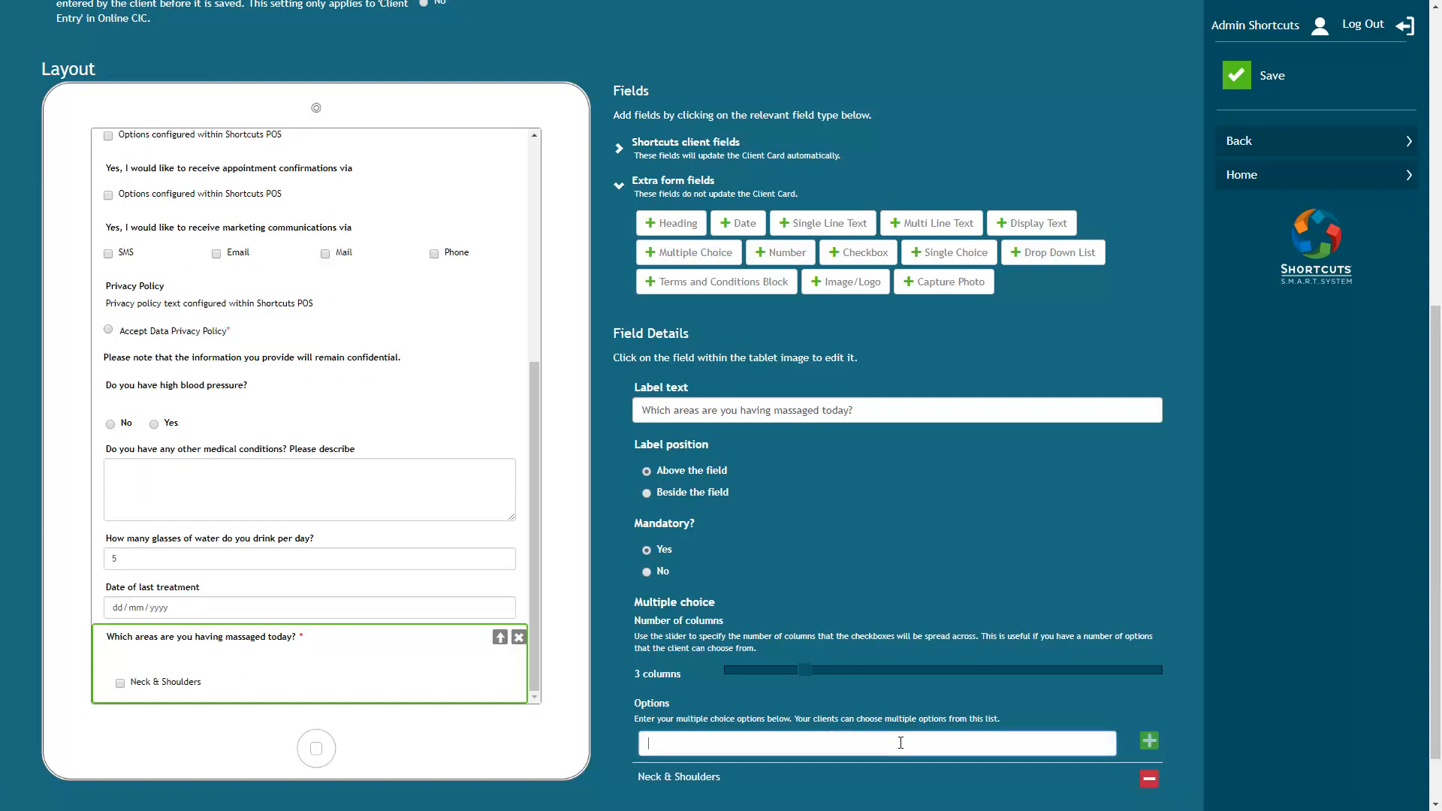
{"action": "type", "text": "Back"}
{"action": "left_click", "coordinate": [1150, 742]}
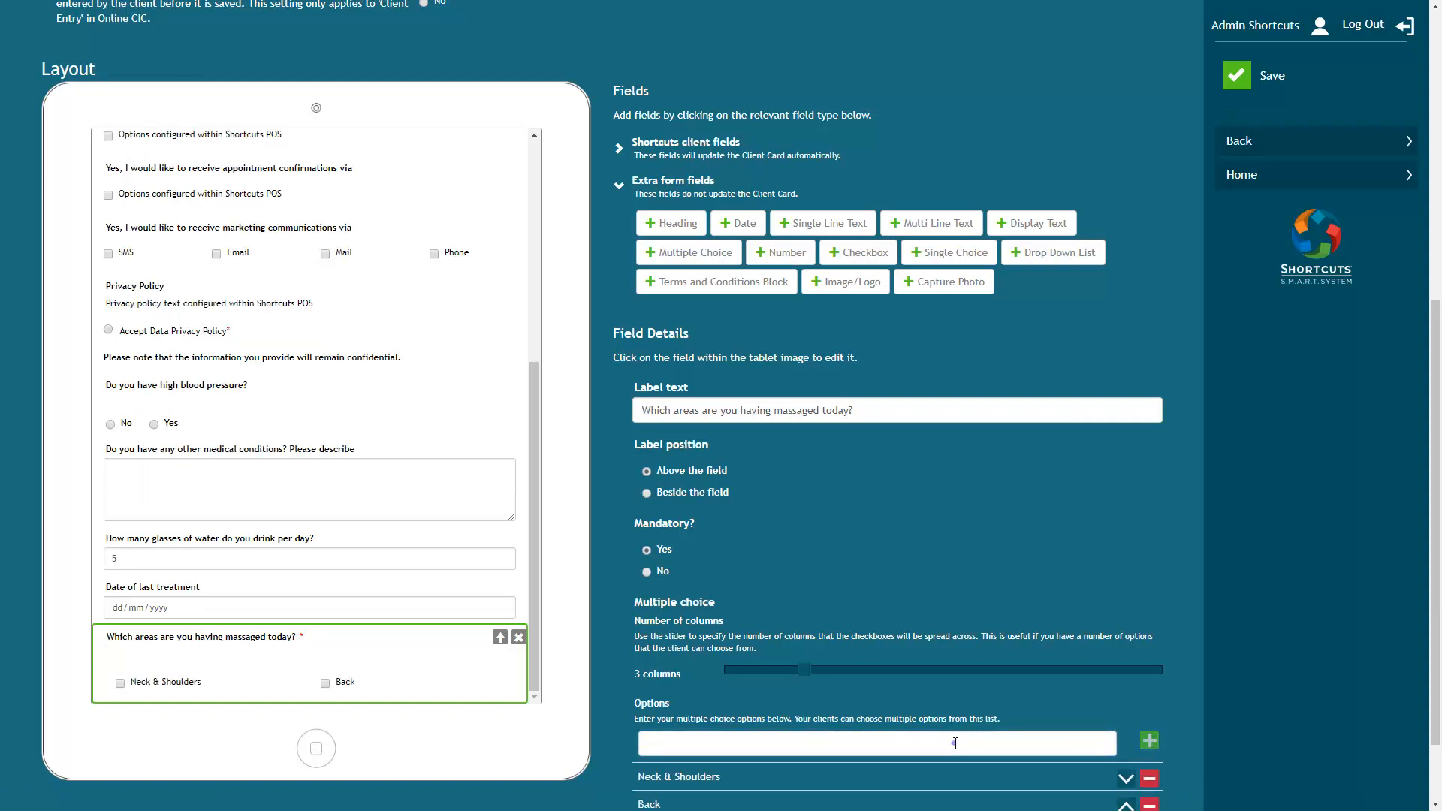
{"action": "left_click", "coordinate": [955, 745]}
{"action": "type", "text": "Arms"}
{"action": "left_click", "coordinate": [1149, 741]}
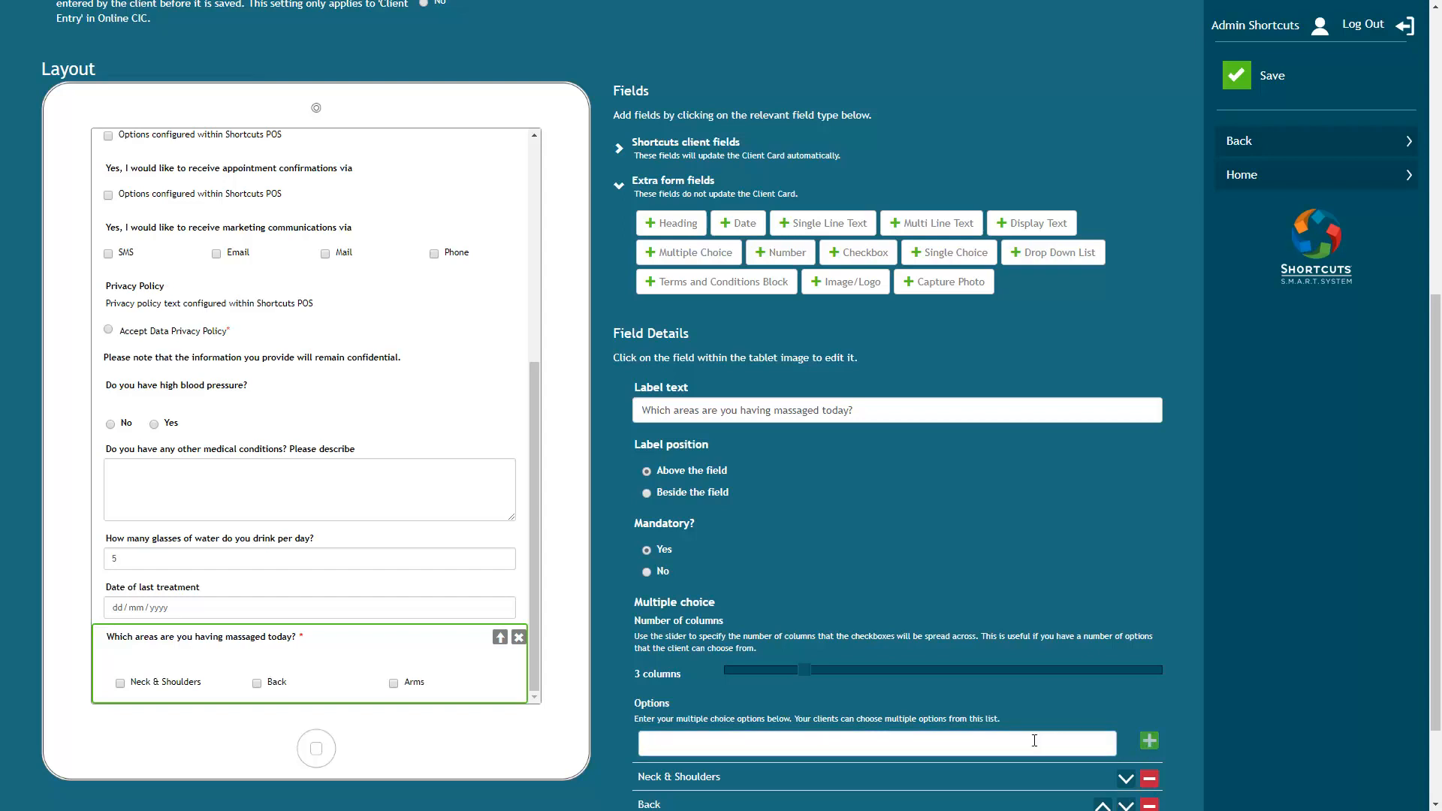
- Add "Legs" and "Feet" as massage area options, then try a 2-column layout and set it back to 3 columns
{"action": "left_click", "coordinate": [944, 743]}
{"action": "type", "text": "Legs"}
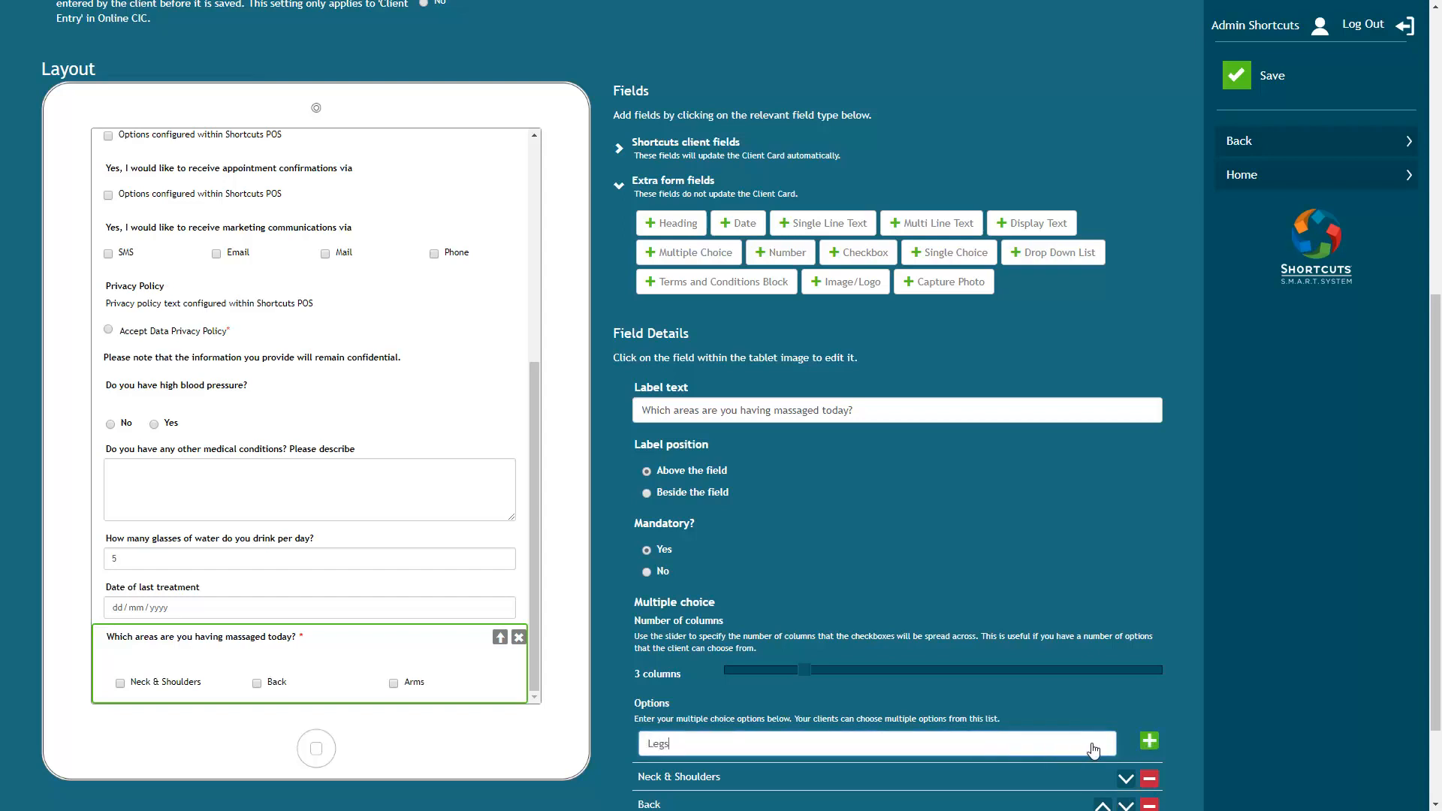
{"action": "left_click", "coordinate": [1149, 741]}
{"action": "left_click", "coordinate": [963, 742]}
{"action": "type", "text": "Feet"}
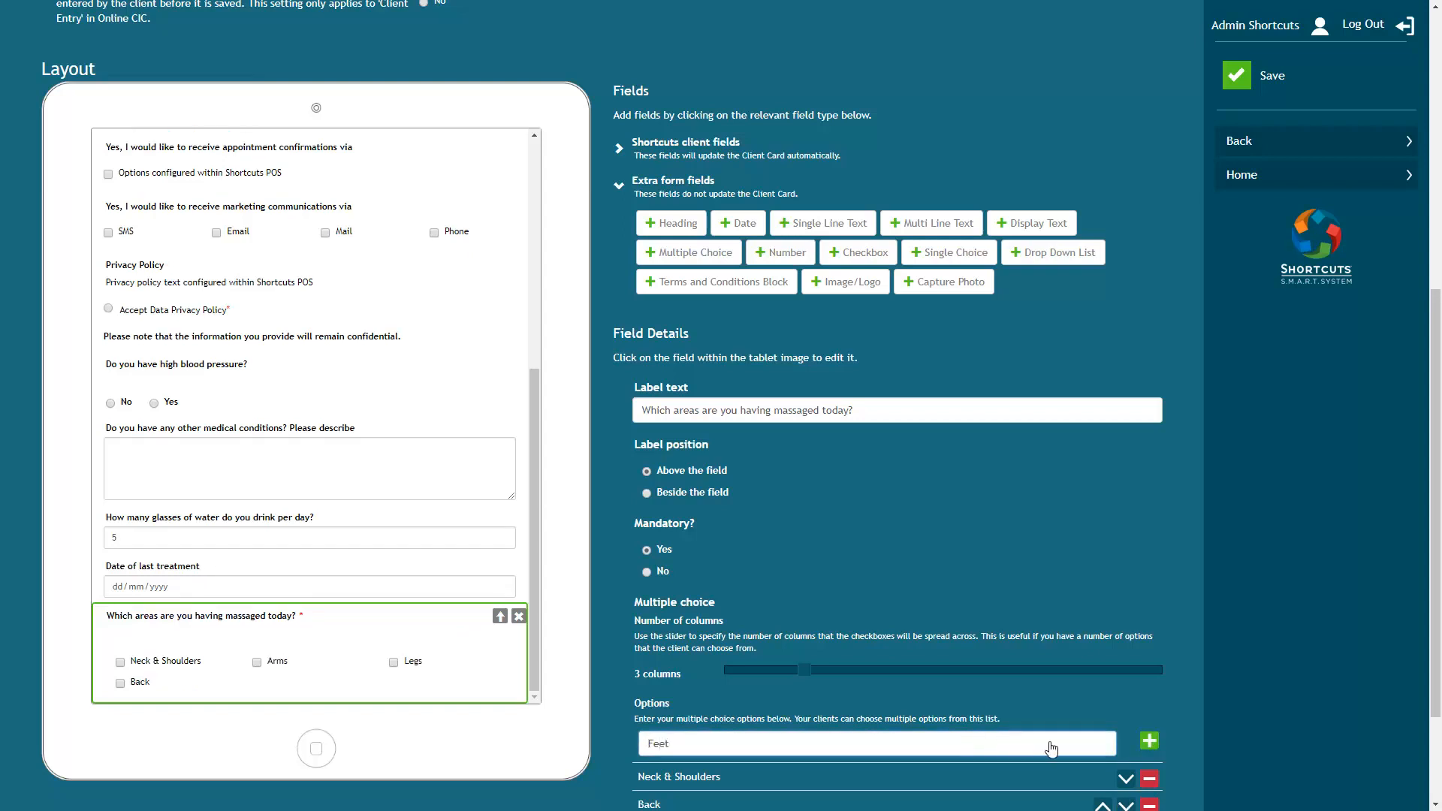
{"action": "left_click", "coordinate": [1149, 741]}
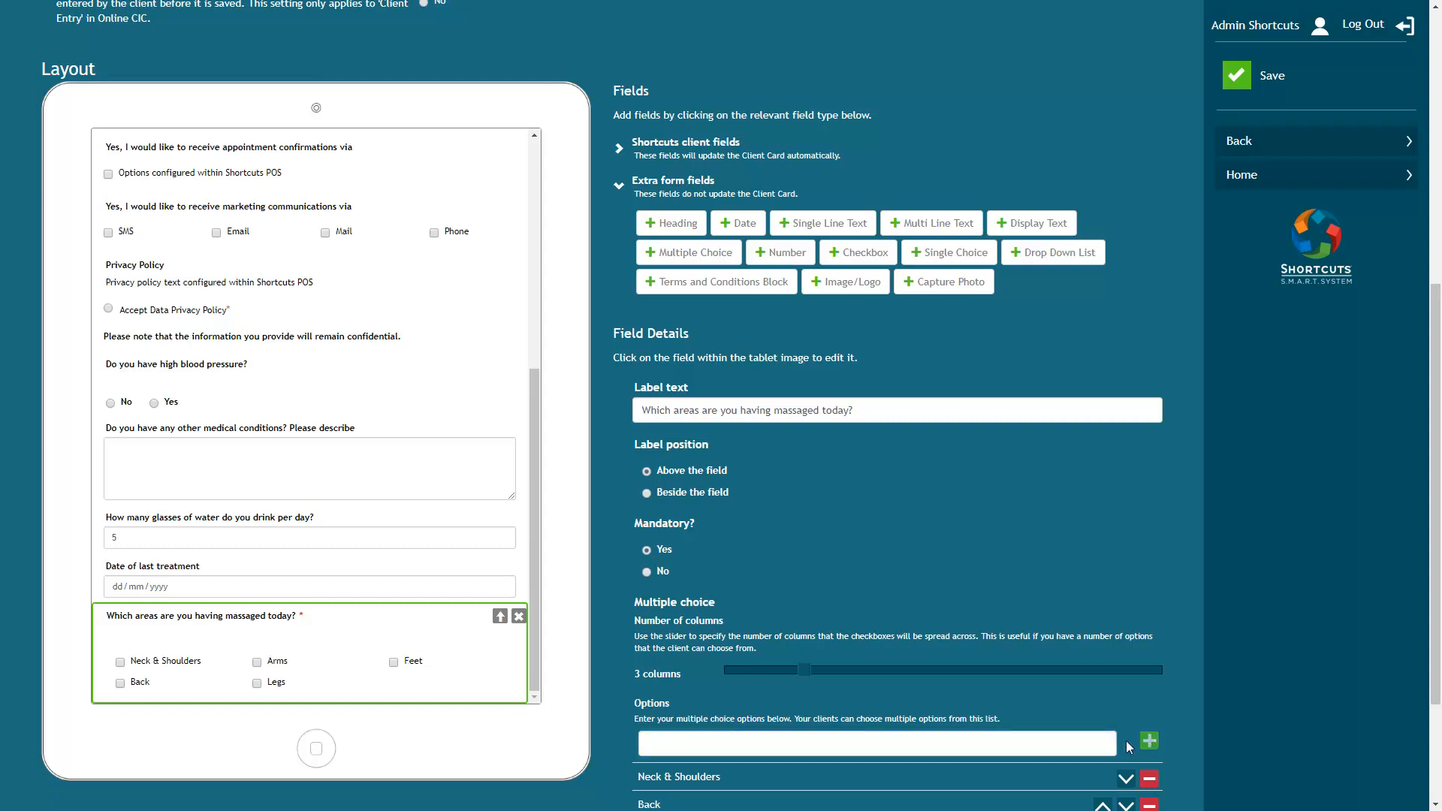
{"action": "left_click", "coordinate": [770, 670]}
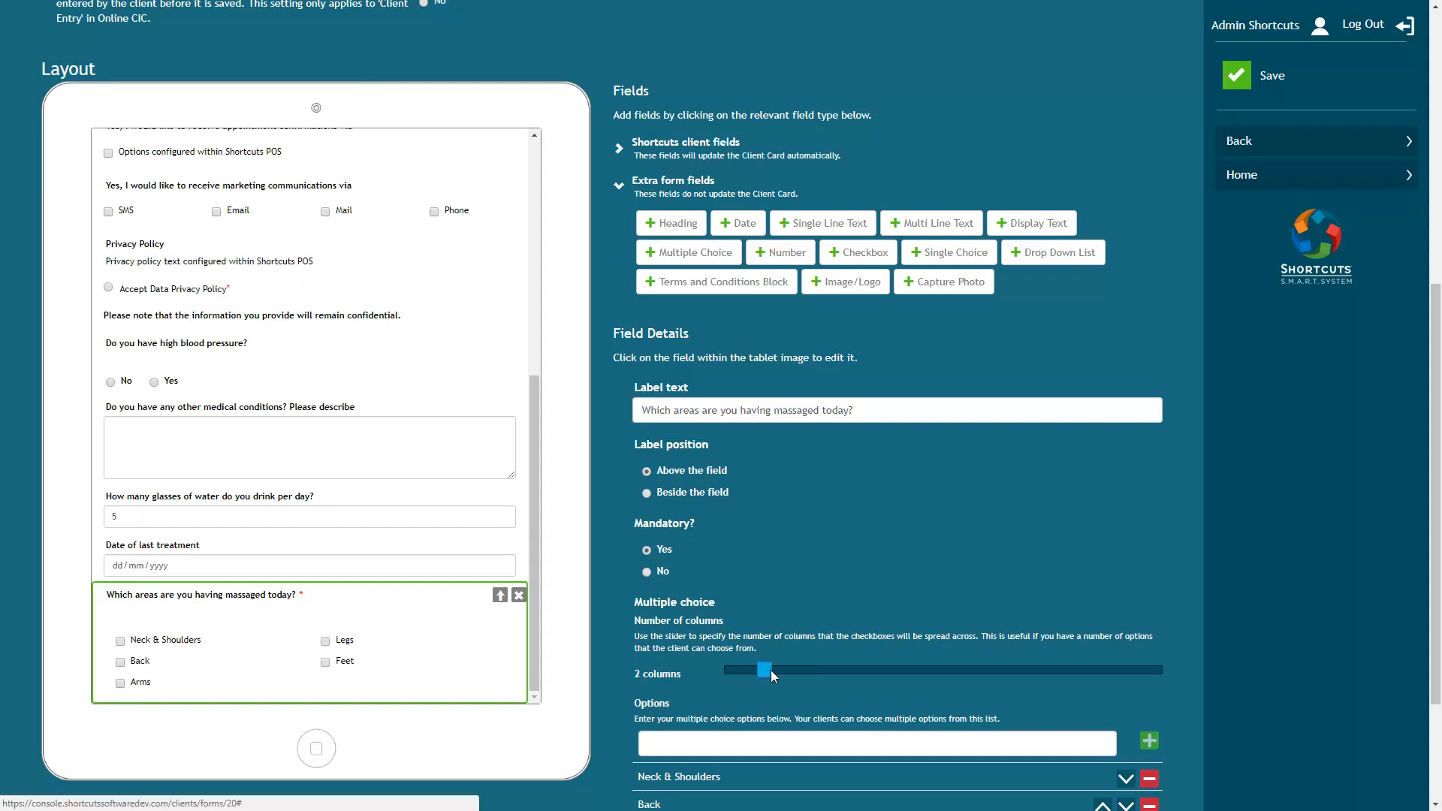
{"action": "left_click", "coordinate": [800, 669]}
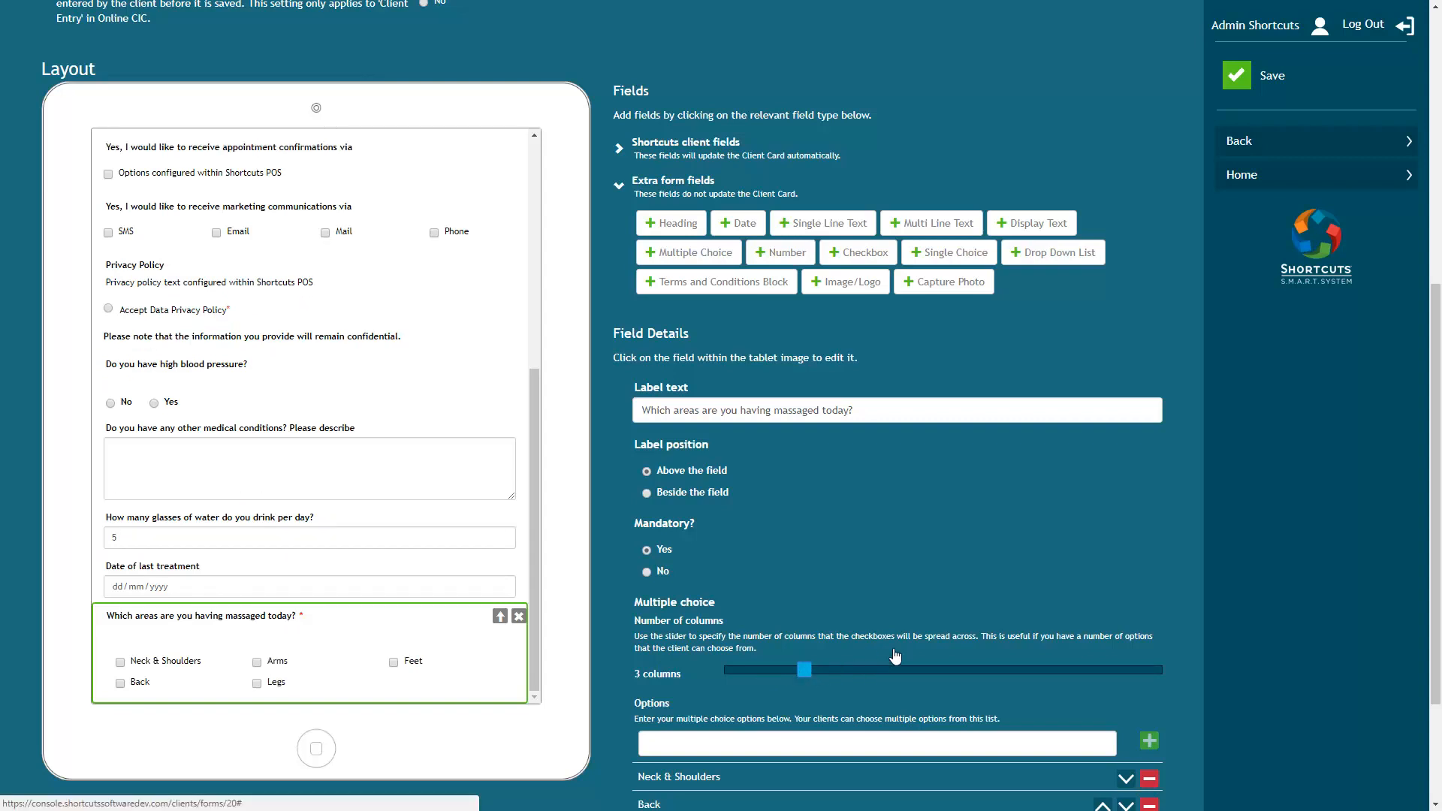
- Add a mandatory Drop Down List field labelled "Massage duration"
{"action": "left_click", "coordinate": [1049, 256]}
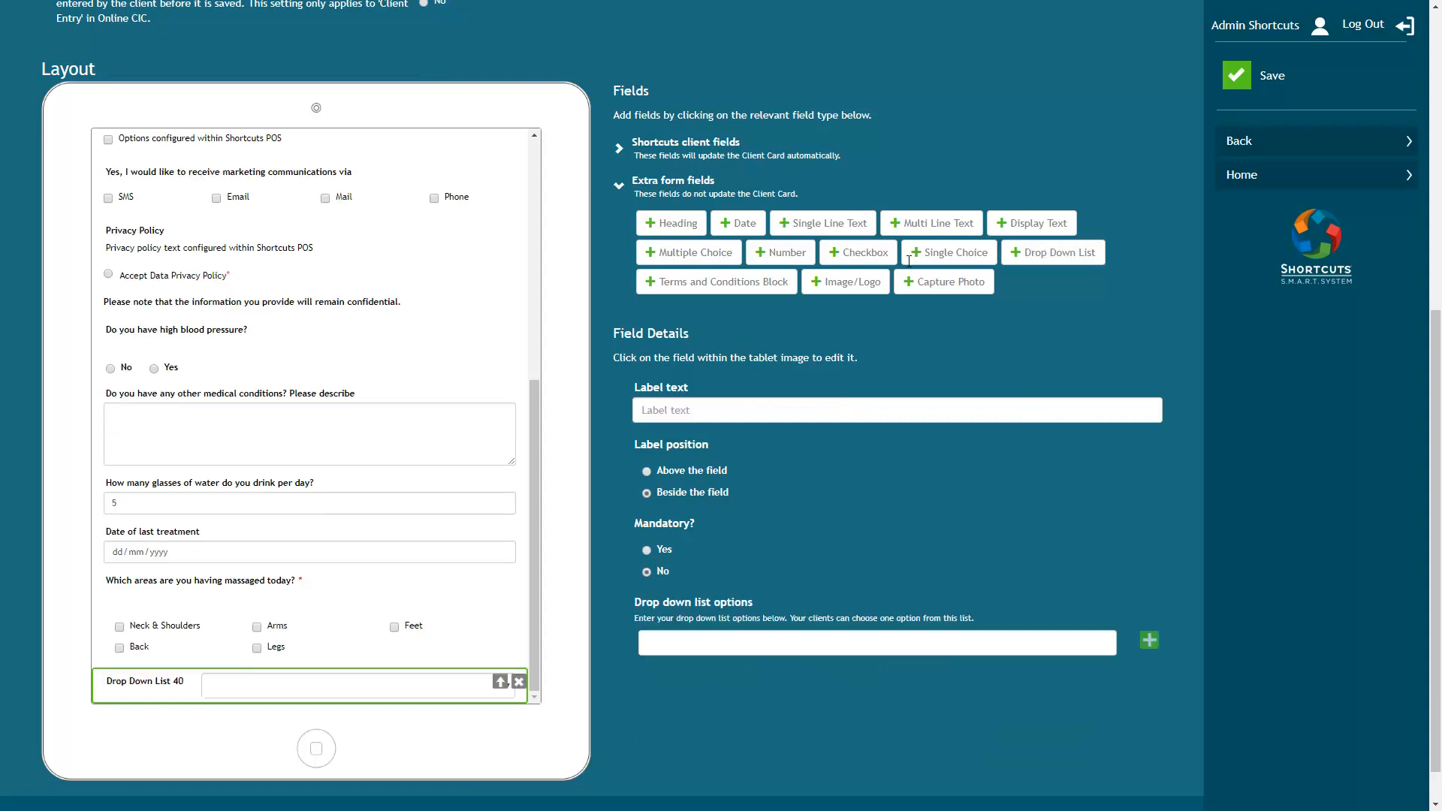
{"action": "left_click", "coordinate": [747, 405]}
{"action": "type", "text": "Massage duration"}
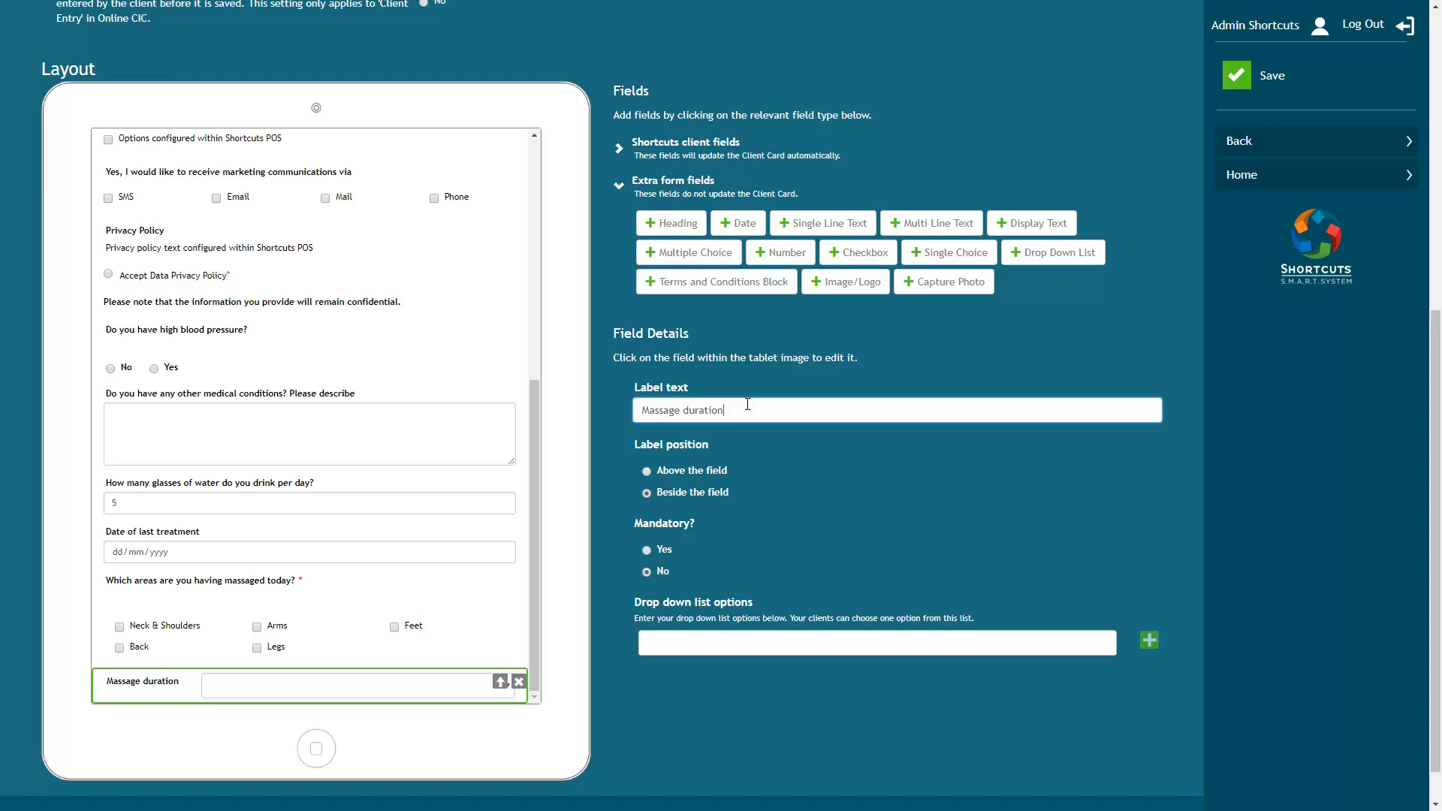
{"action": "left_click", "coordinate": [647, 548]}
- Add "30 mins", "45 mins", "60 mins" and "90 mins" as options of the Massage duration list
{"action": "left_click", "coordinate": [674, 642]}
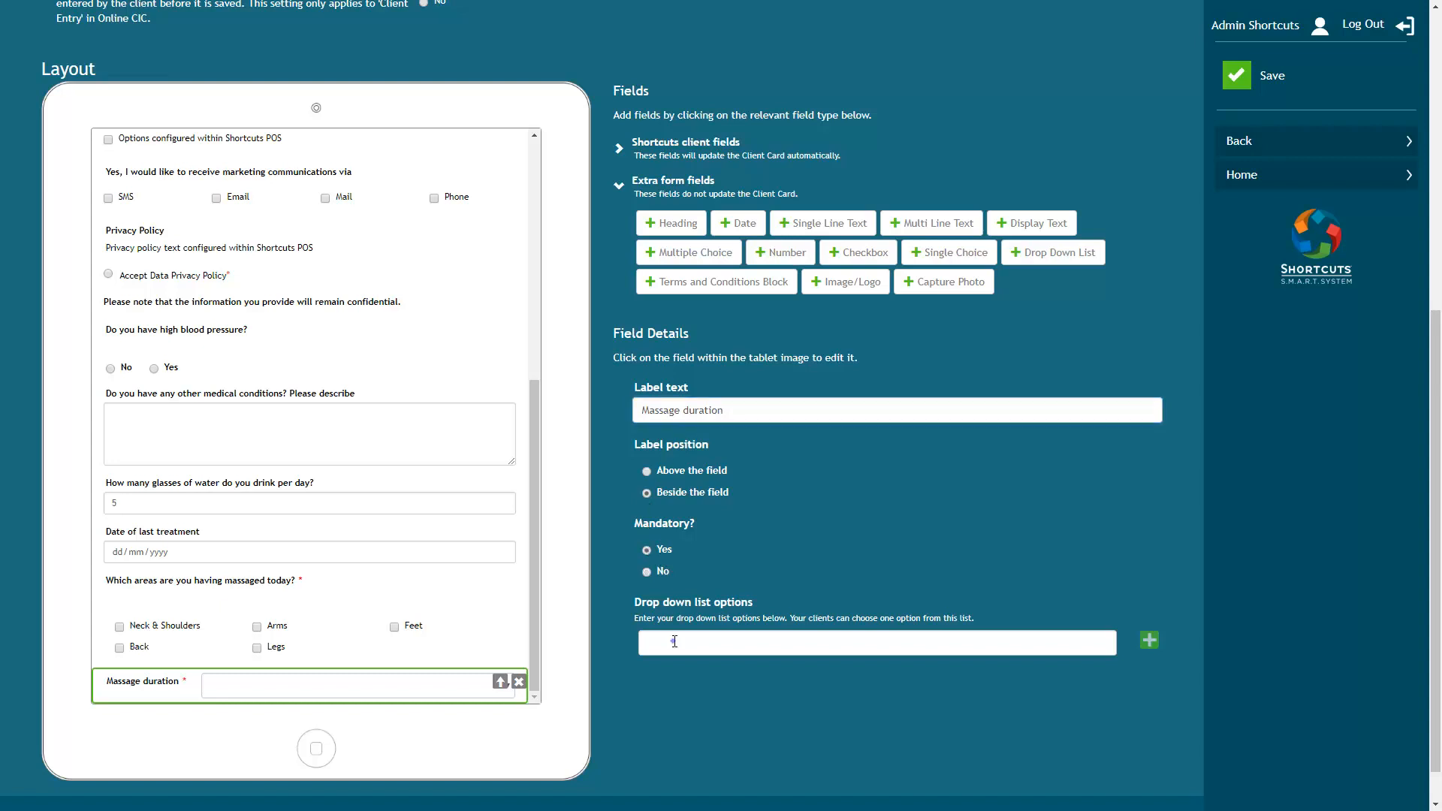
{"action": "type", "text": "30 mins"}
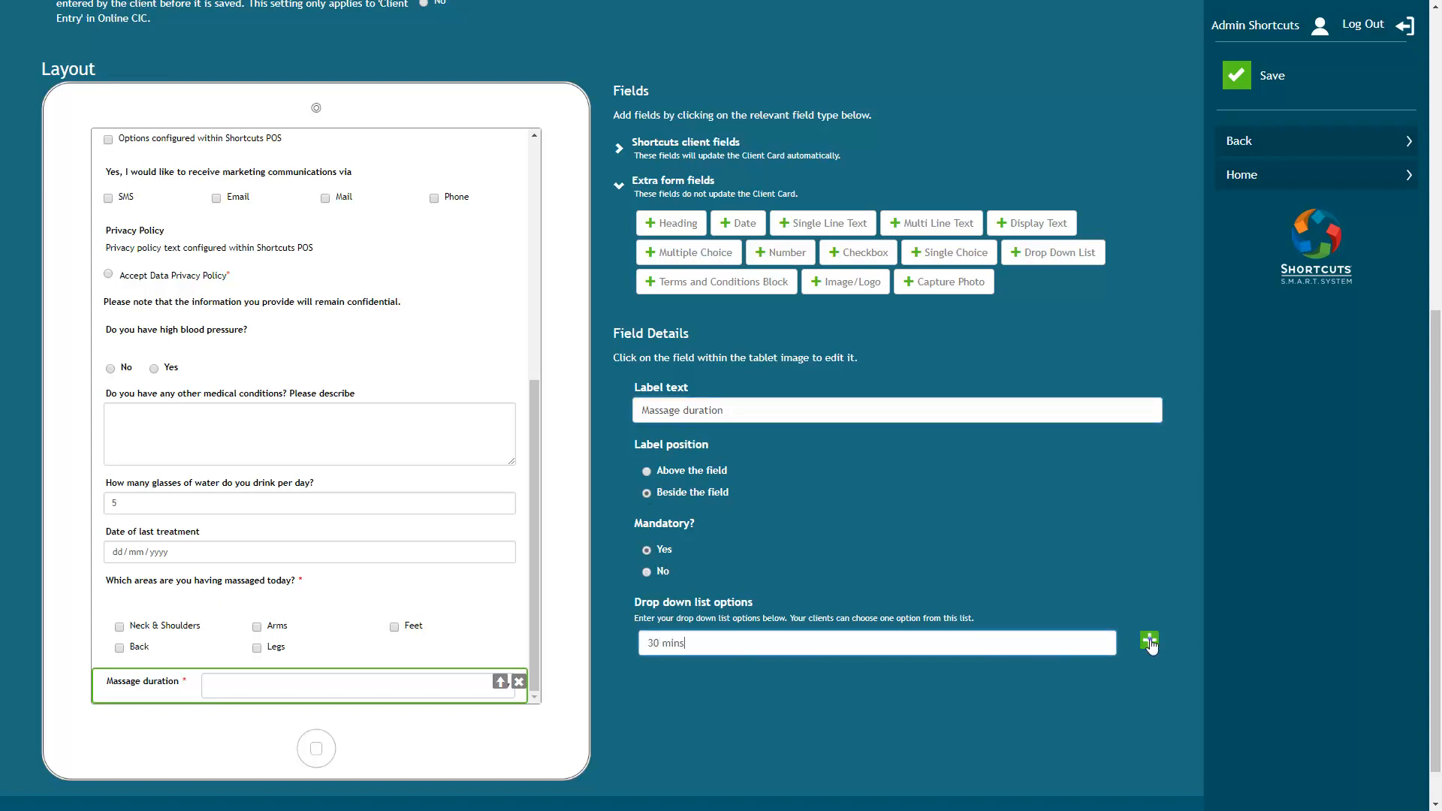
{"action": "left_click", "coordinate": [1149, 639]}
{"action": "left_click", "coordinate": [978, 643]}
{"action": "type", "text": "45 mins"}
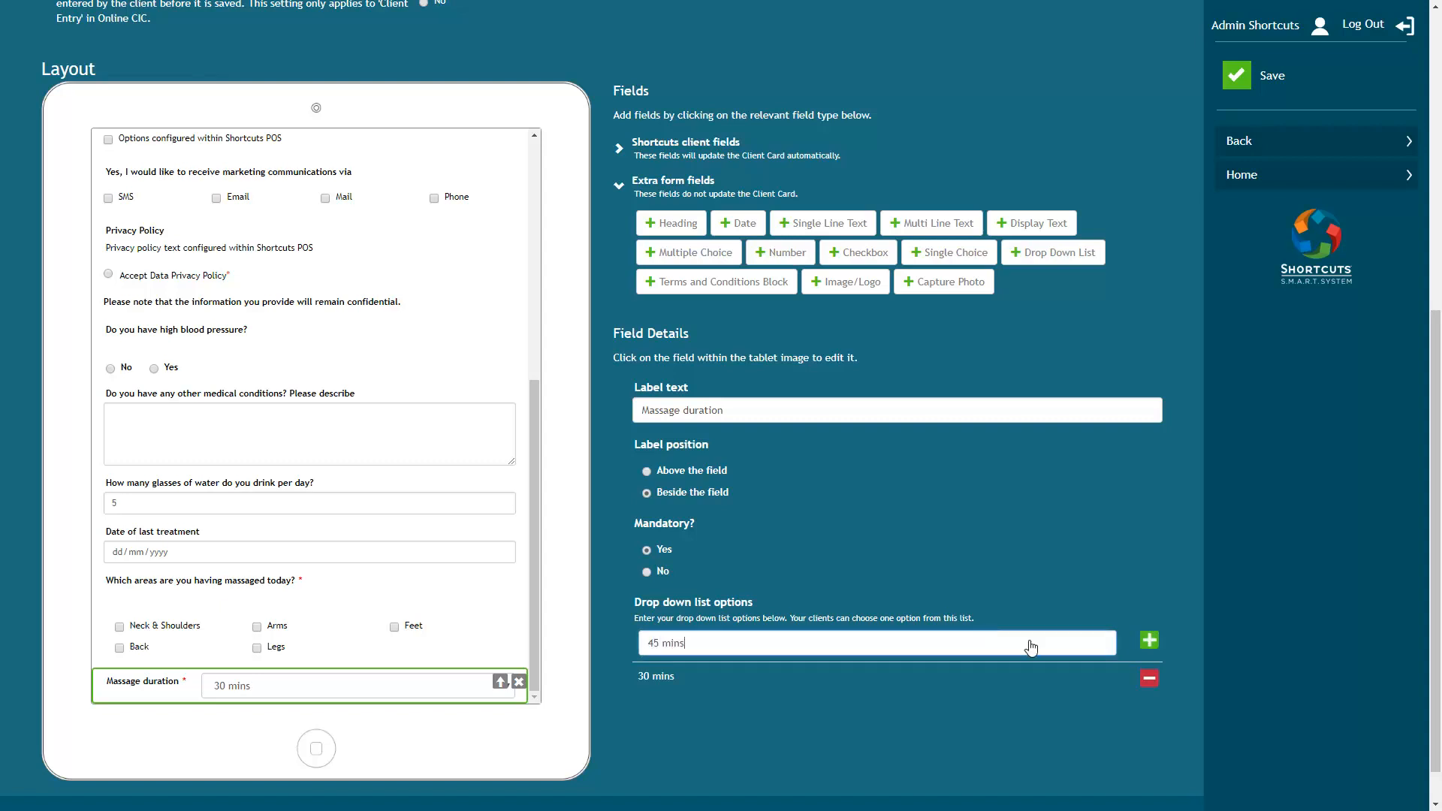
{"action": "left_click", "coordinate": [1149, 640]}
{"action": "left_click", "coordinate": [1002, 643]}
{"action": "type", "text": "60 mins"}
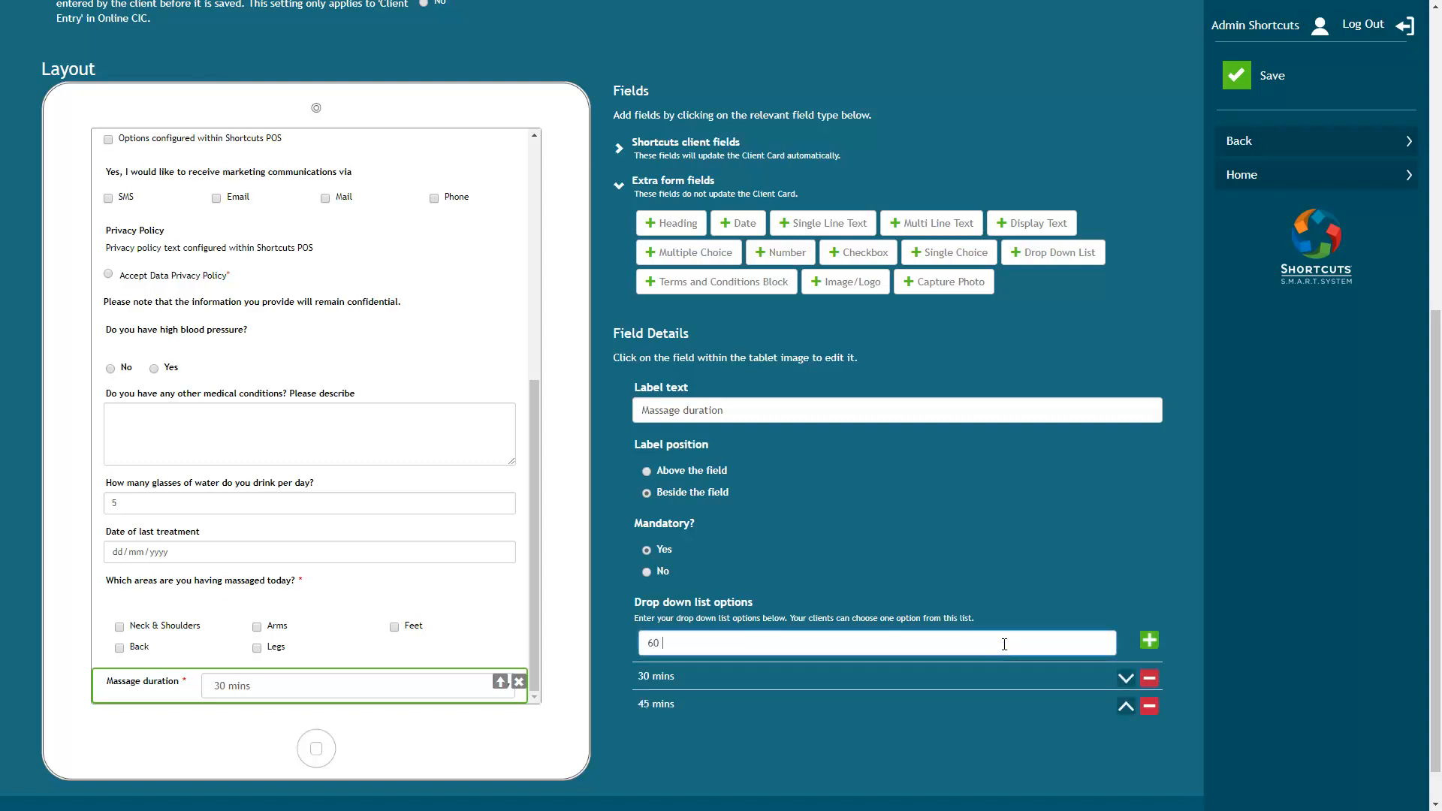
{"action": "left_click", "coordinate": [1149, 640]}
{"action": "left_click", "coordinate": [991, 643]}
{"action": "type", "text": "90 mins"}
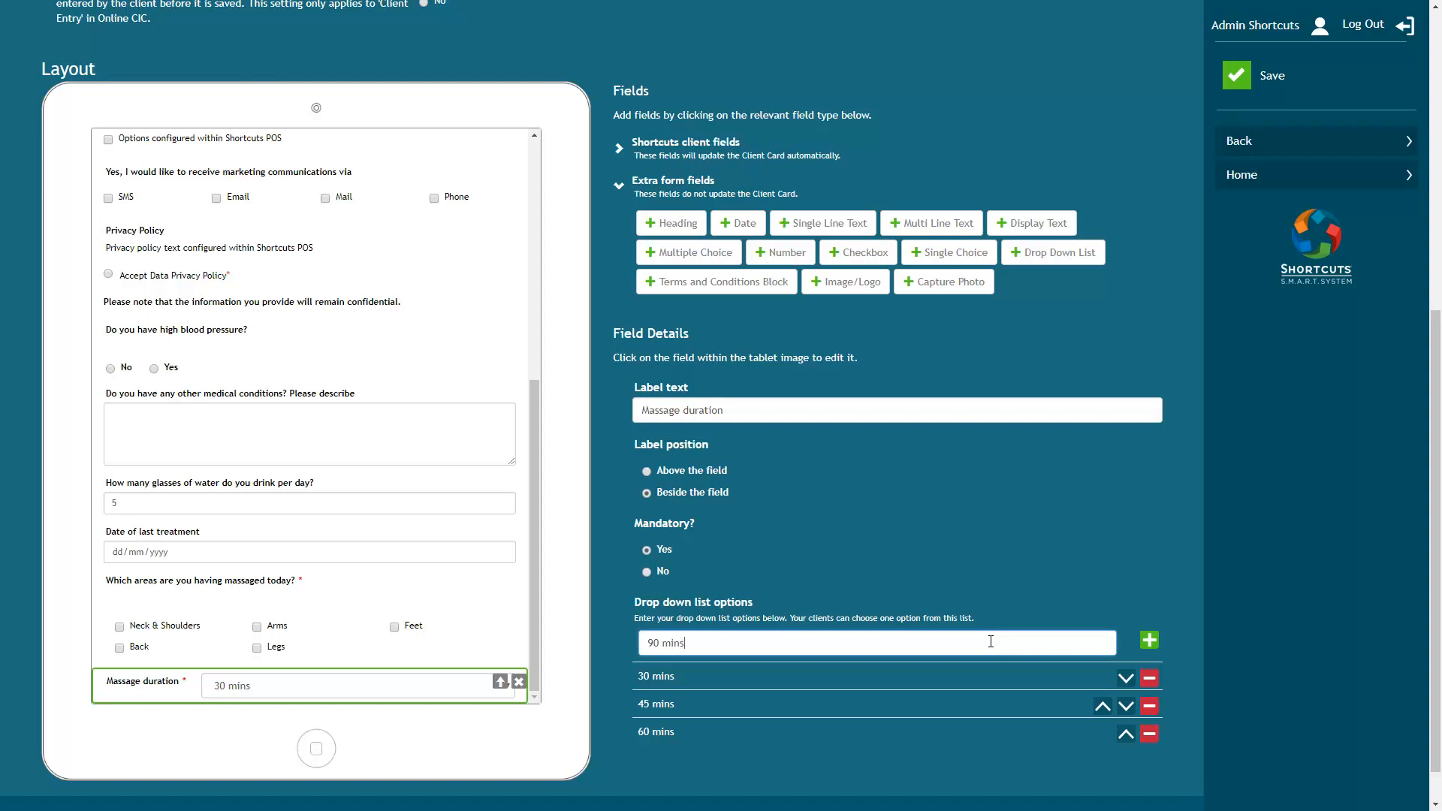
{"action": "left_click", "coordinate": [1149, 640]}
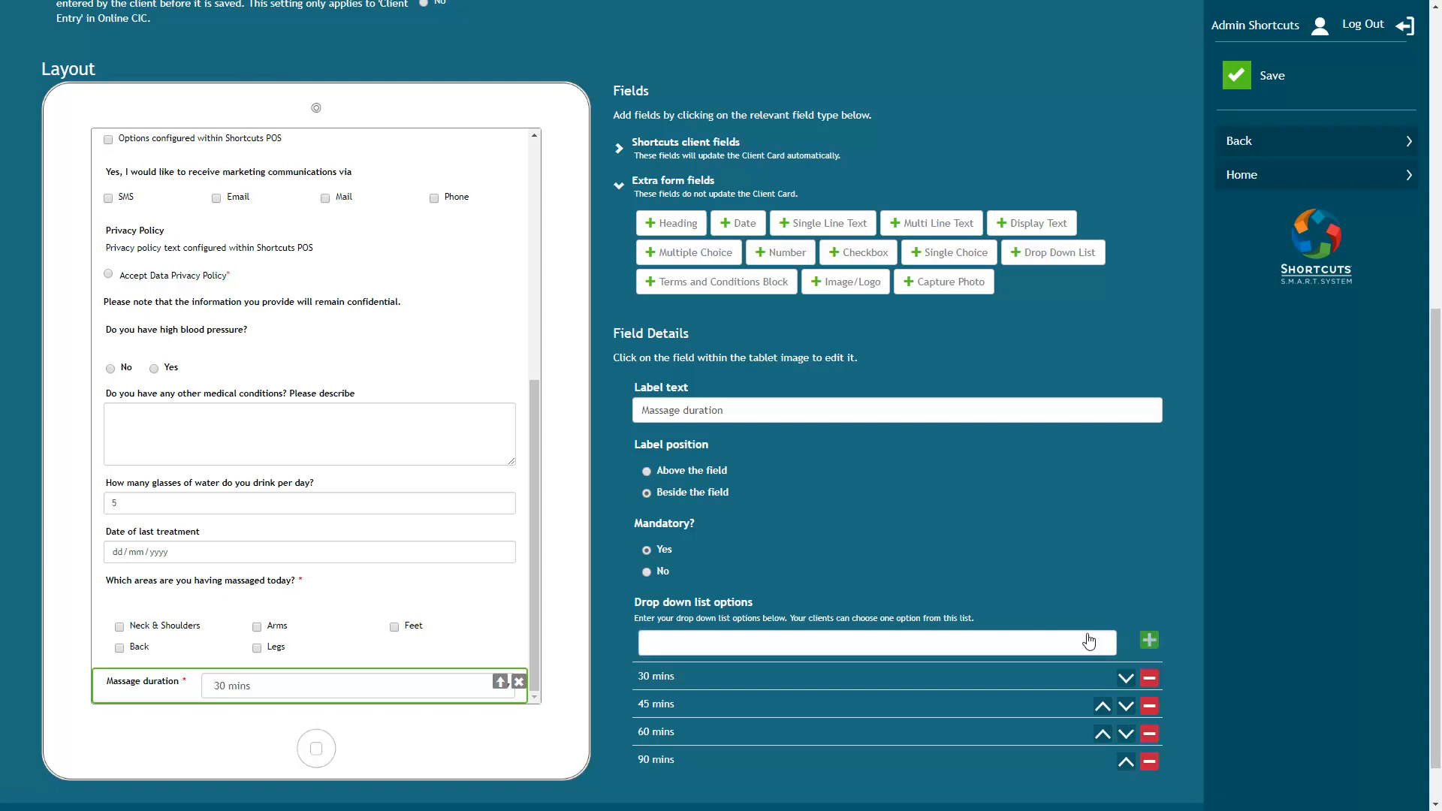
- Add a Checkbox field labelled "I would like a herbal tea after my treatment" with its default value set to Checked
{"action": "left_click", "coordinate": [858, 255]}
{"action": "triple_click", "coordinate": [666, 410]}
{"action": "type", "text": "I would like "}
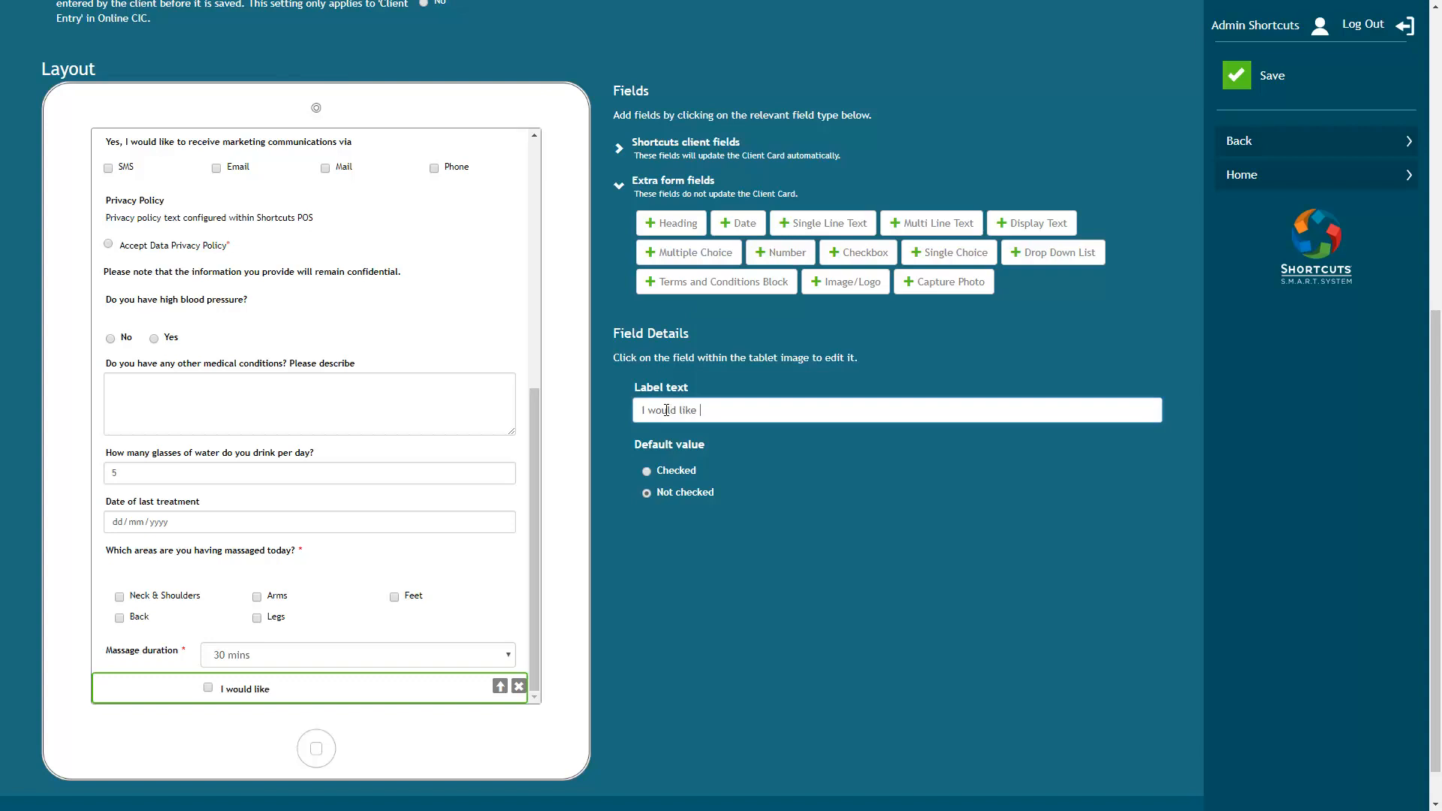
{"action": "type", "text": "a herbal tea after my treatment"}
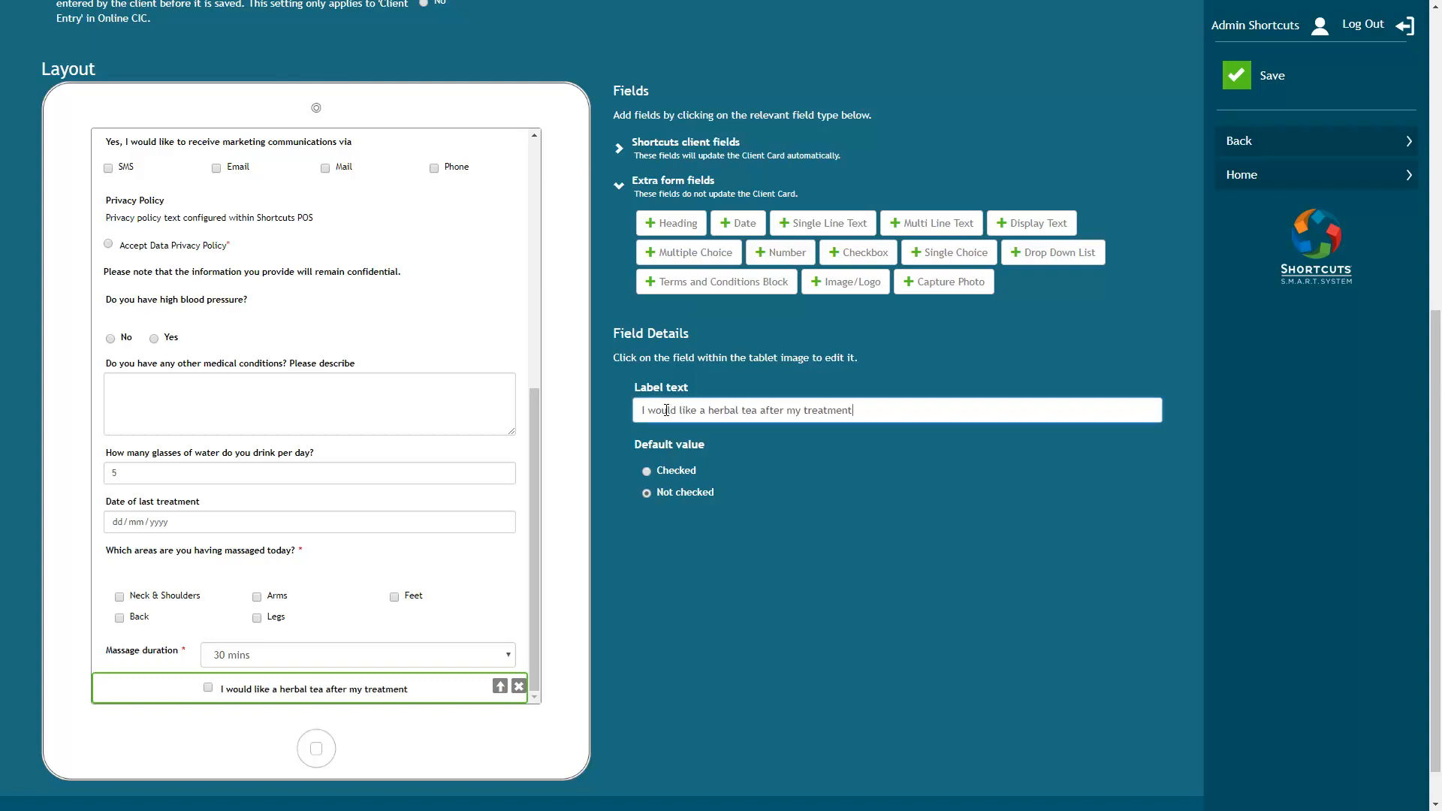
{"action": "left_click", "coordinate": [646, 471]}
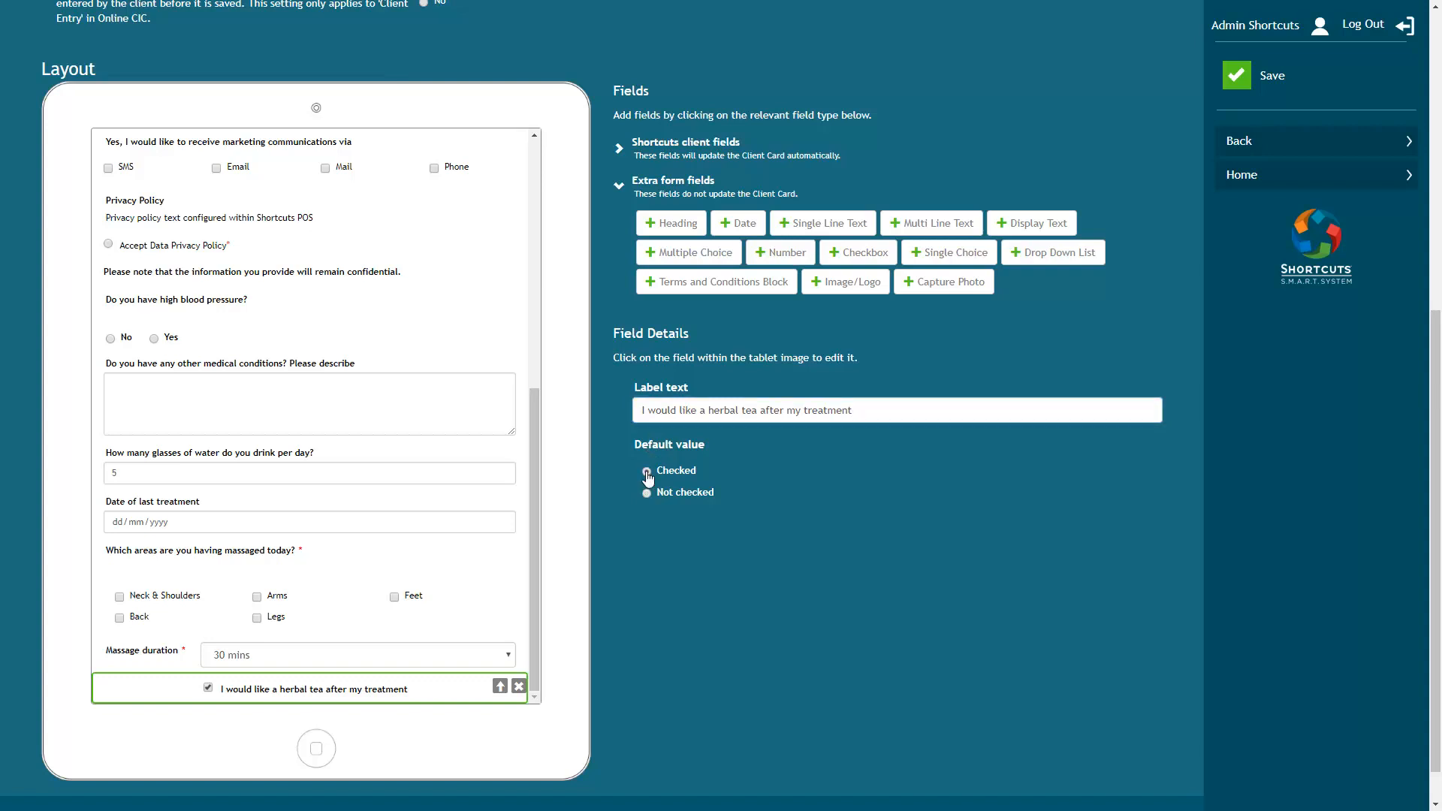
- Add a Capture Photo field, followed by a Terms and Conditions Block with the heading "Terms and Conditions"
{"action": "left_click", "coordinate": [948, 284]}
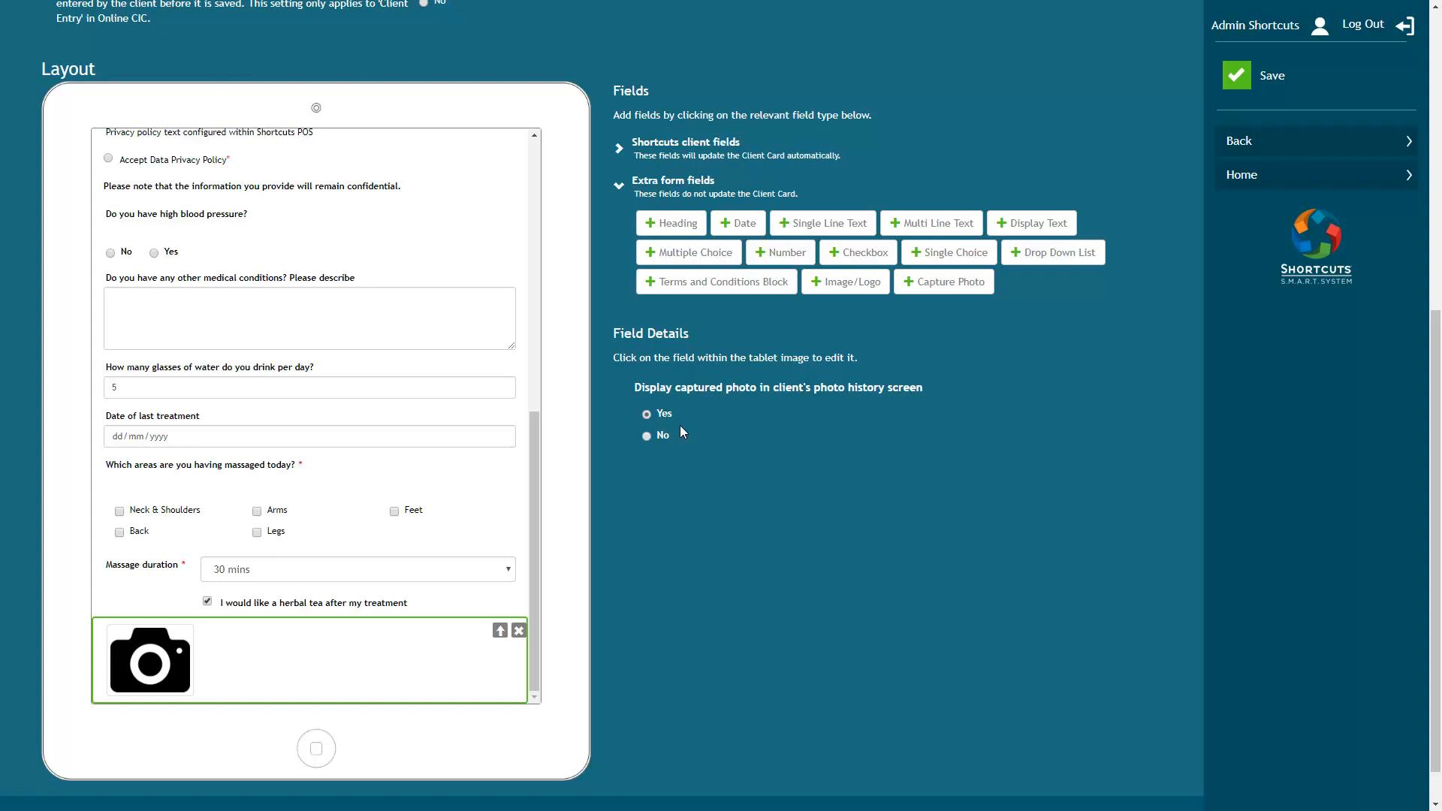
{"action": "left_click", "coordinate": [716, 280]}
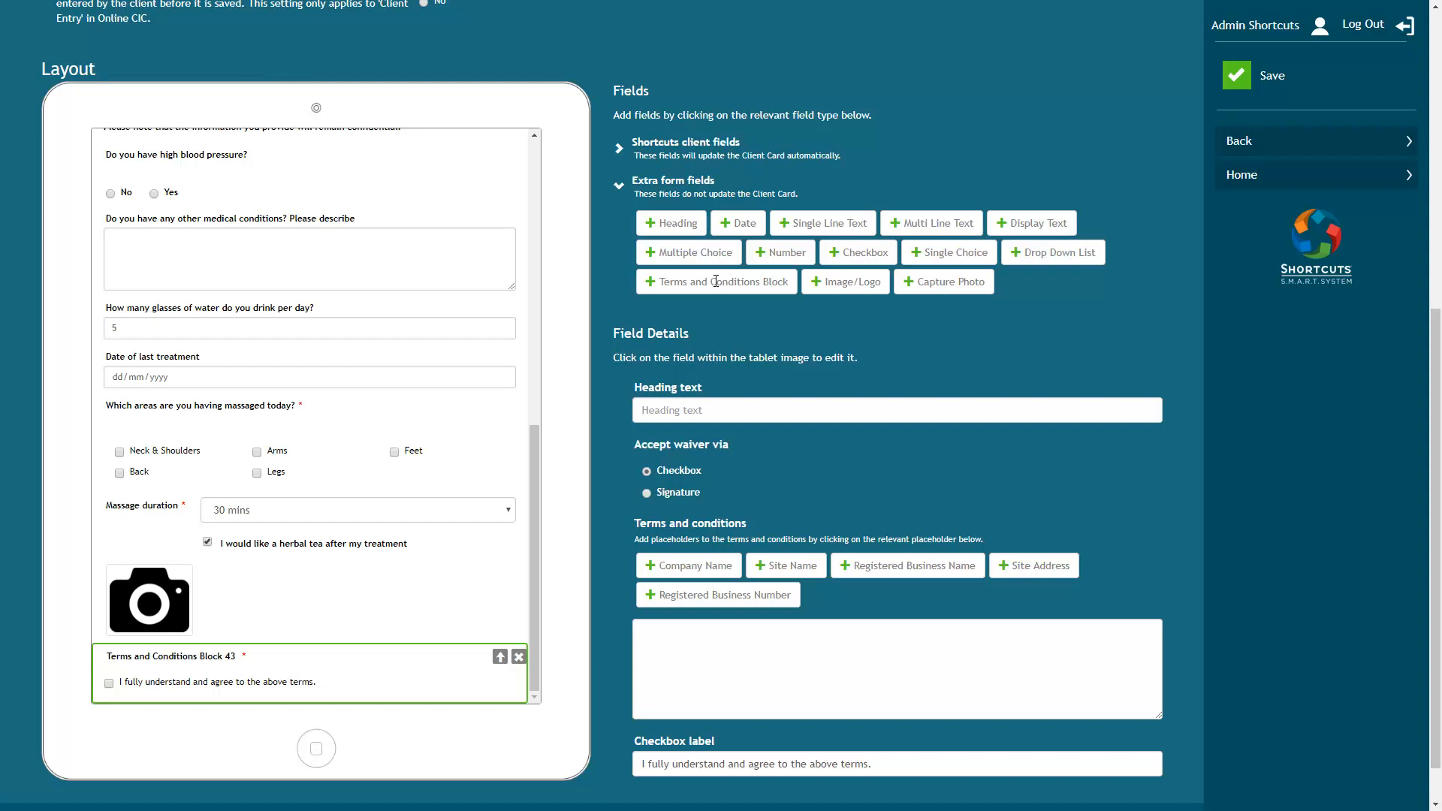
{"action": "left_click", "coordinate": [690, 409]}
{"action": "type", "text": "Terms and Conditions"}
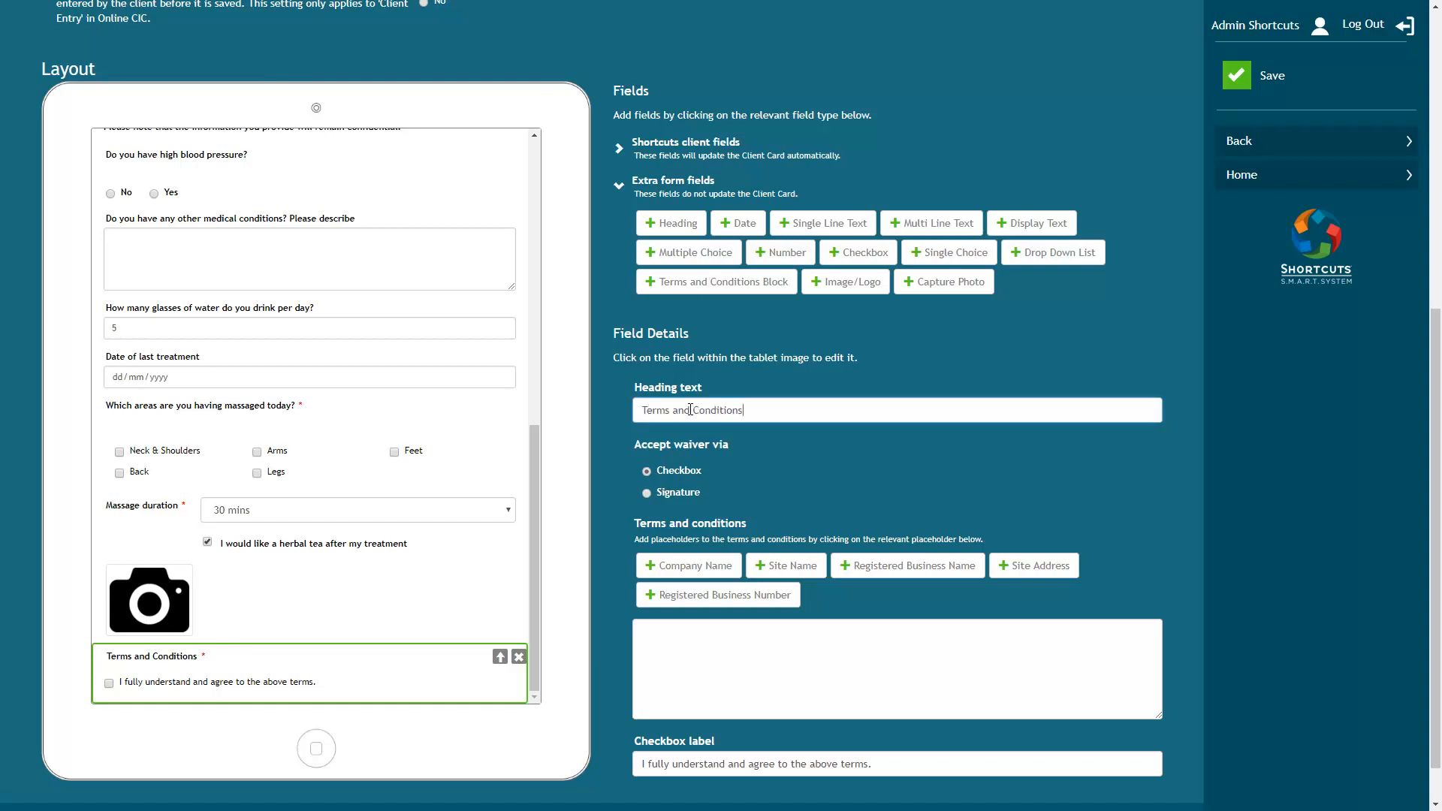
- Enter terms confirming correct answers, no withheld information relevant to the treatment, and the client's responsibility to inform the therapist of current medical or health conditions
{"action": "left_click", "coordinate": [666, 636]}
{"action": "type", "text": "I confirm that the answers I have given are correct and I have not withheld any information that may be relevant to the treatment. I am aware that it is my responsibility to inform my therapist of my current medical or health conditions as this is essential for them to execute appropriate treatment procedures."}
- Insert "I am receiving at" and the Site Name placeholder after "relevant to the treatment" in the terms, and save the form
{"action": "left_click", "coordinate": [761, 646]}
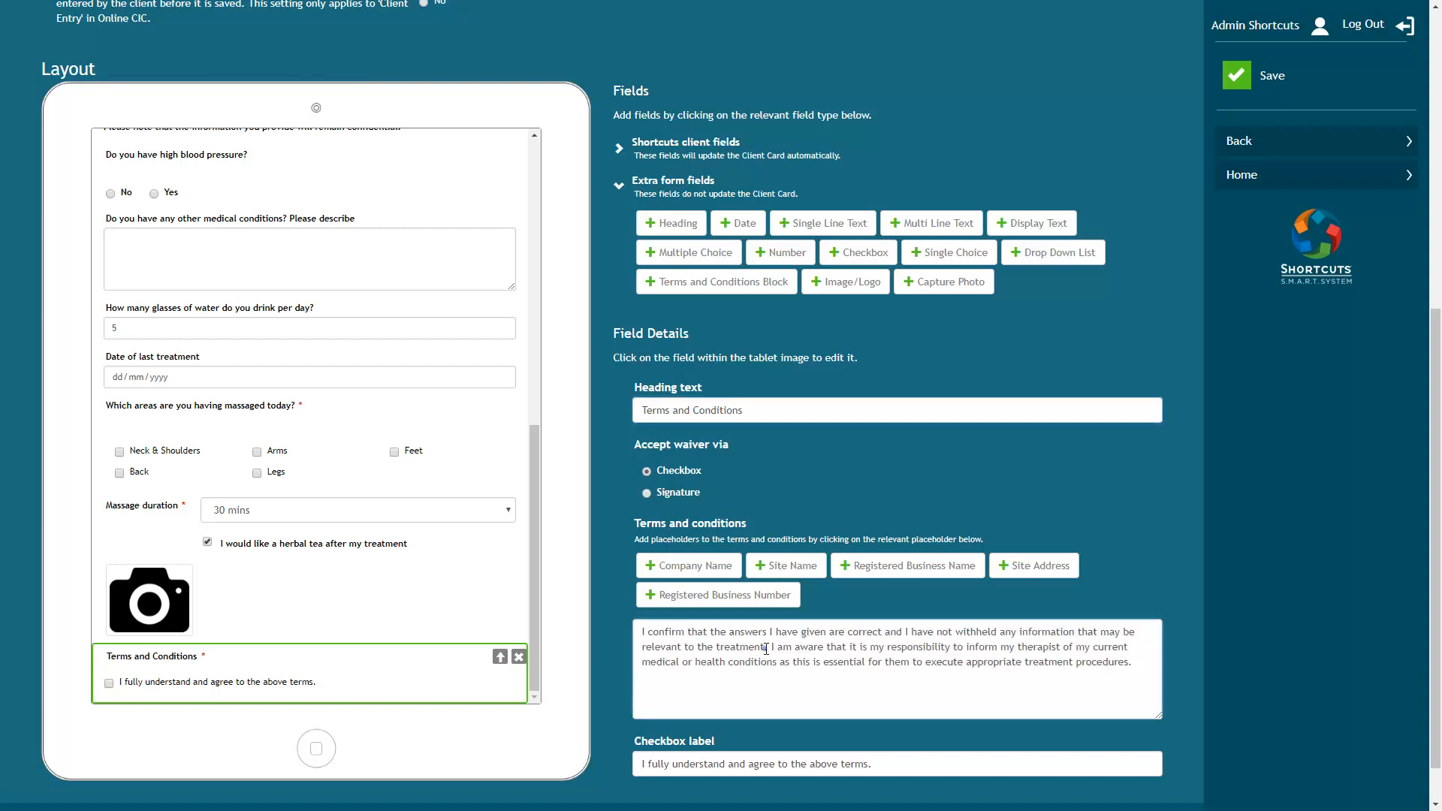
{"action": "type", "text": "I am receiving at"}
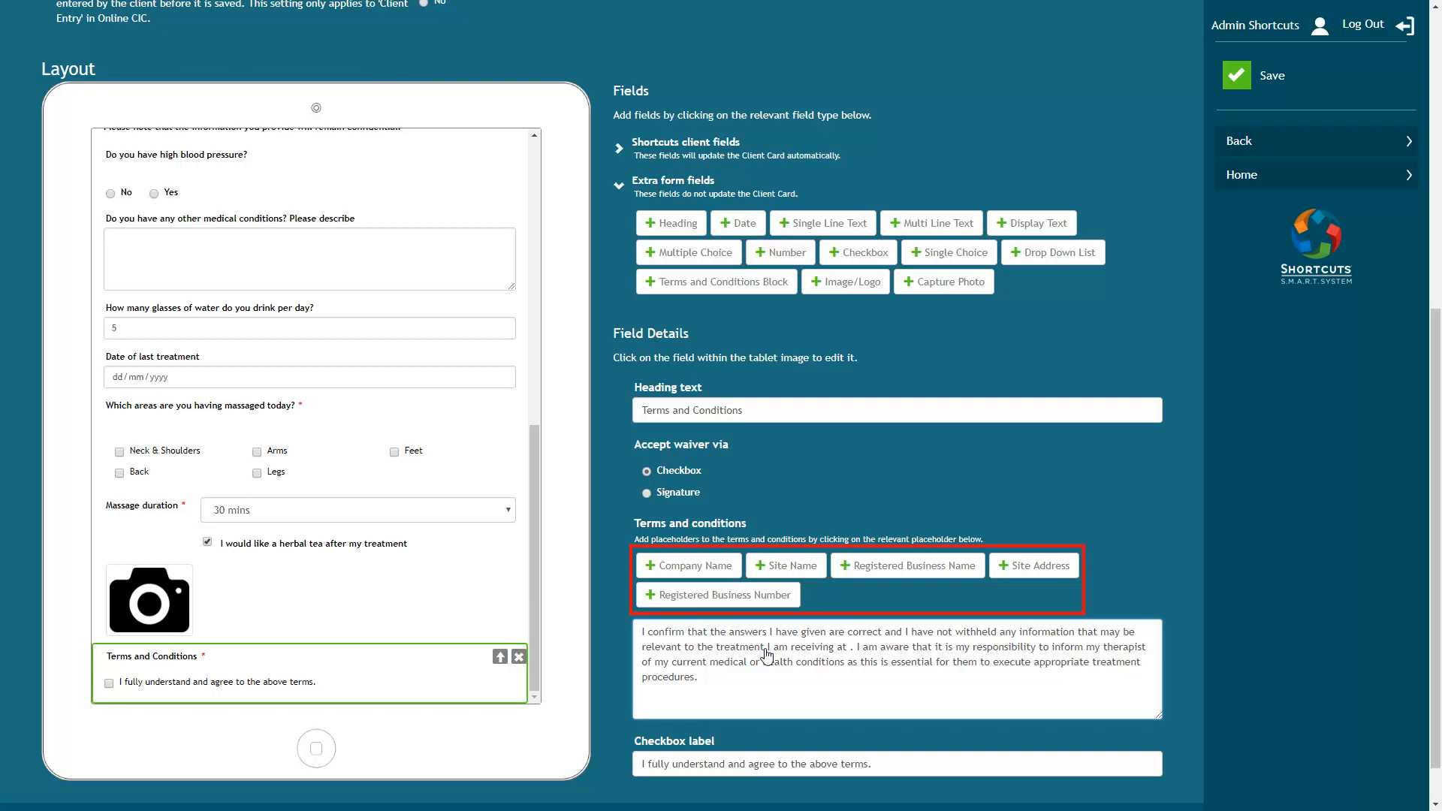
{"action": "left_click", "coordinate": [785, 570]}
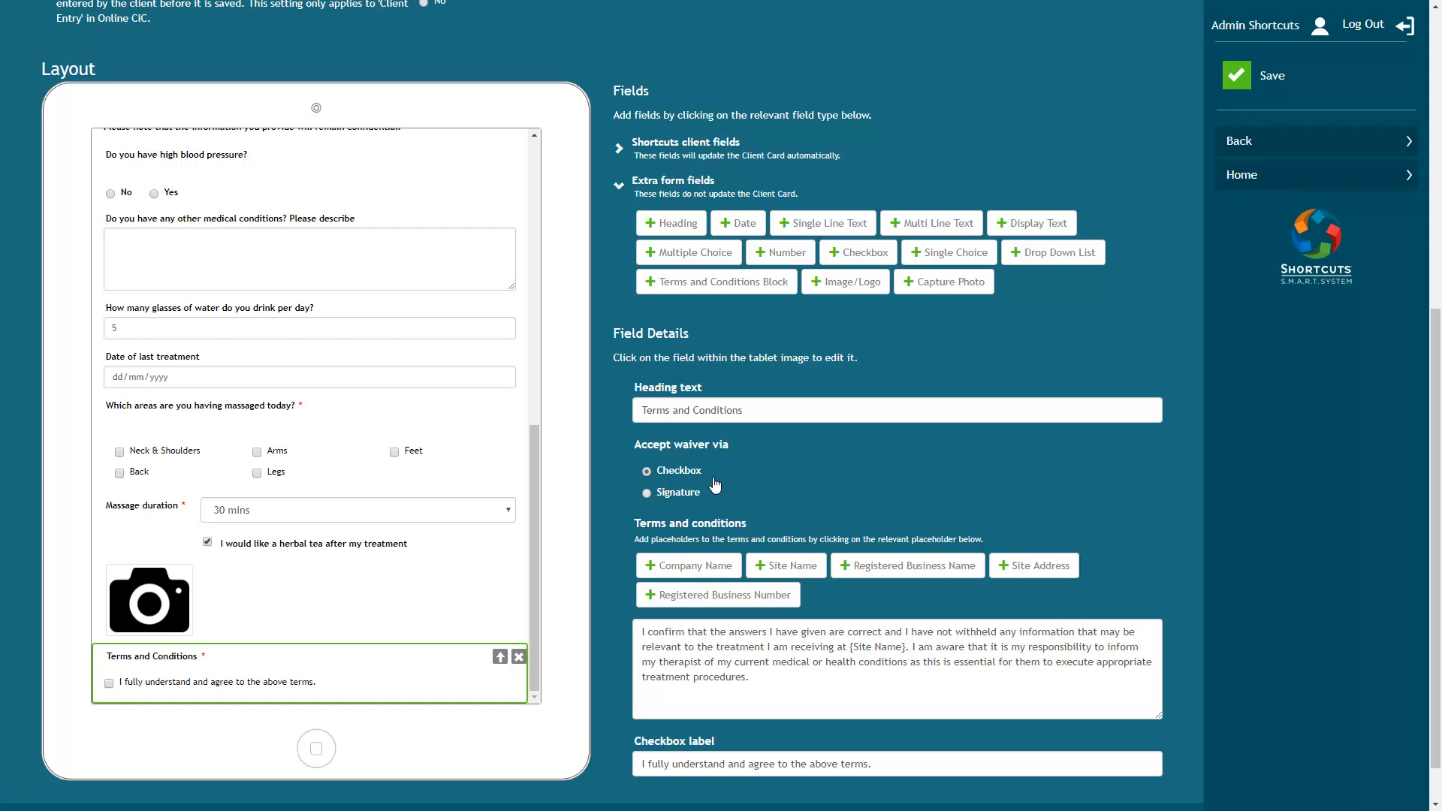
{"action": "left_click", "coordinate": [1271, 78]}
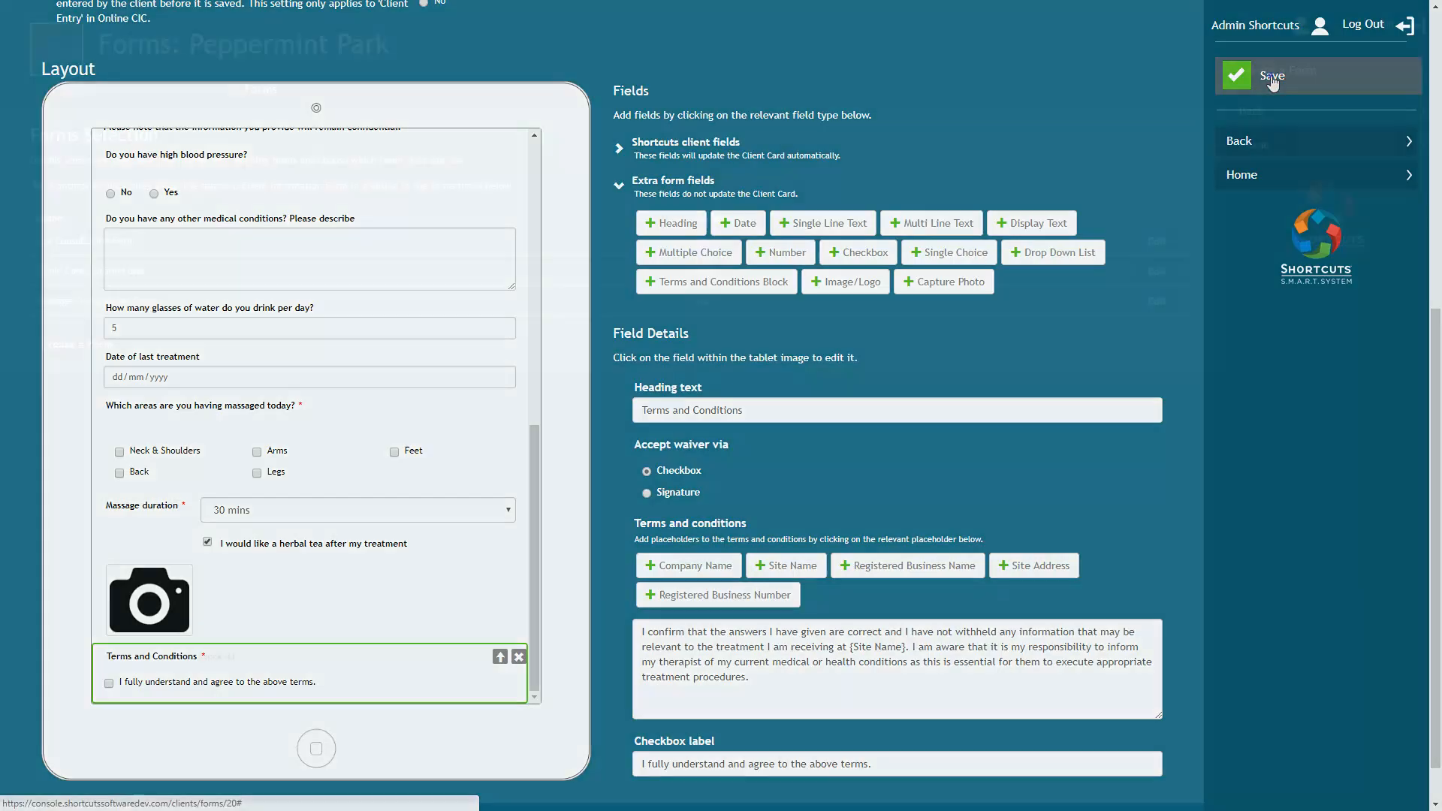